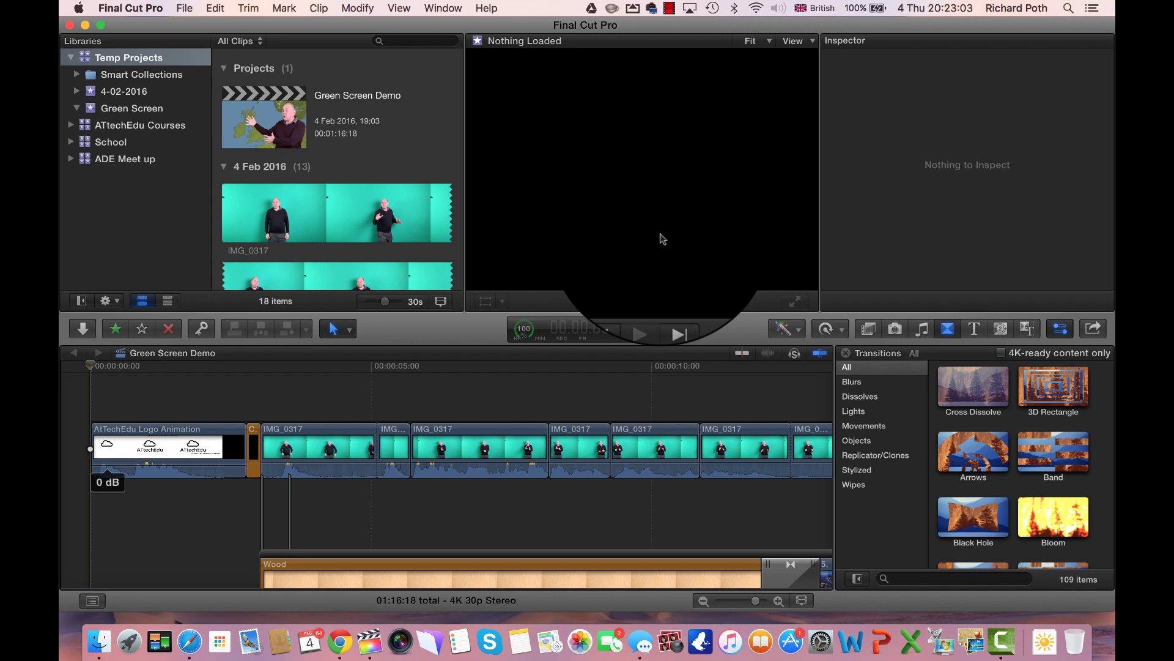
# Step: Create a new event named 'Green Screen - FCP' in the Temp Projects library
pyautogui.scroll(-3, 613, 465)
pyautogui.hscroll(5, 614, 465)
pyautogui.hscroll(10, 615, 463)
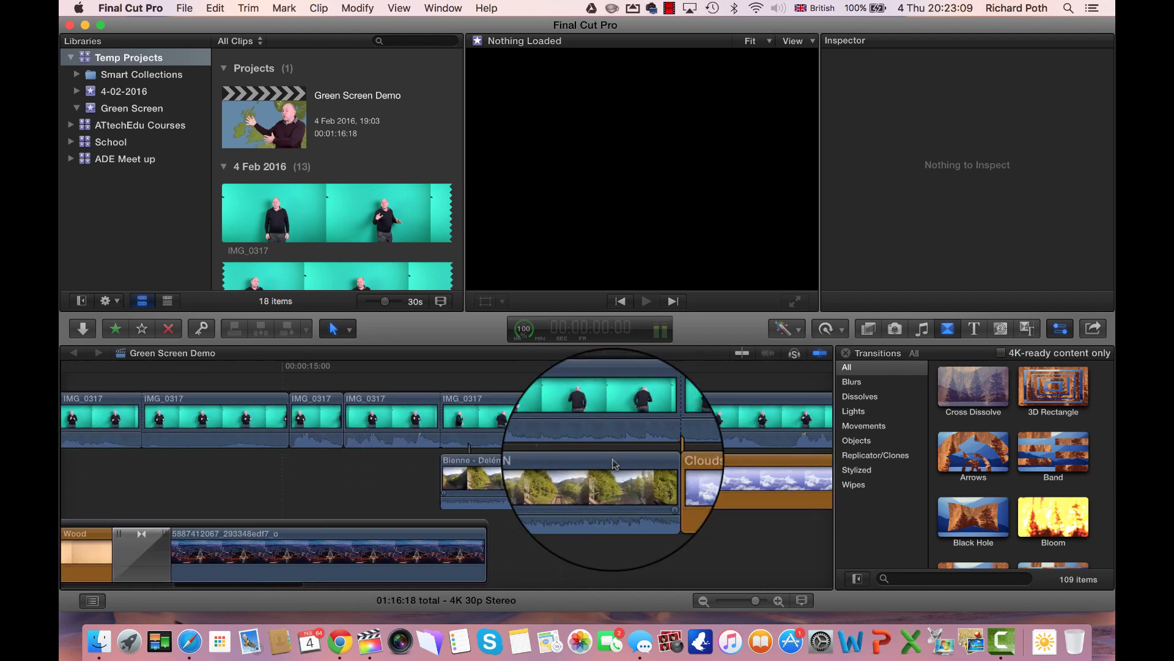
pyautogui.hscroll(10, 613, 463)
pyautogui.scroll(3, 615, 464)
pyautogui.hscroll(15, 615, 464)
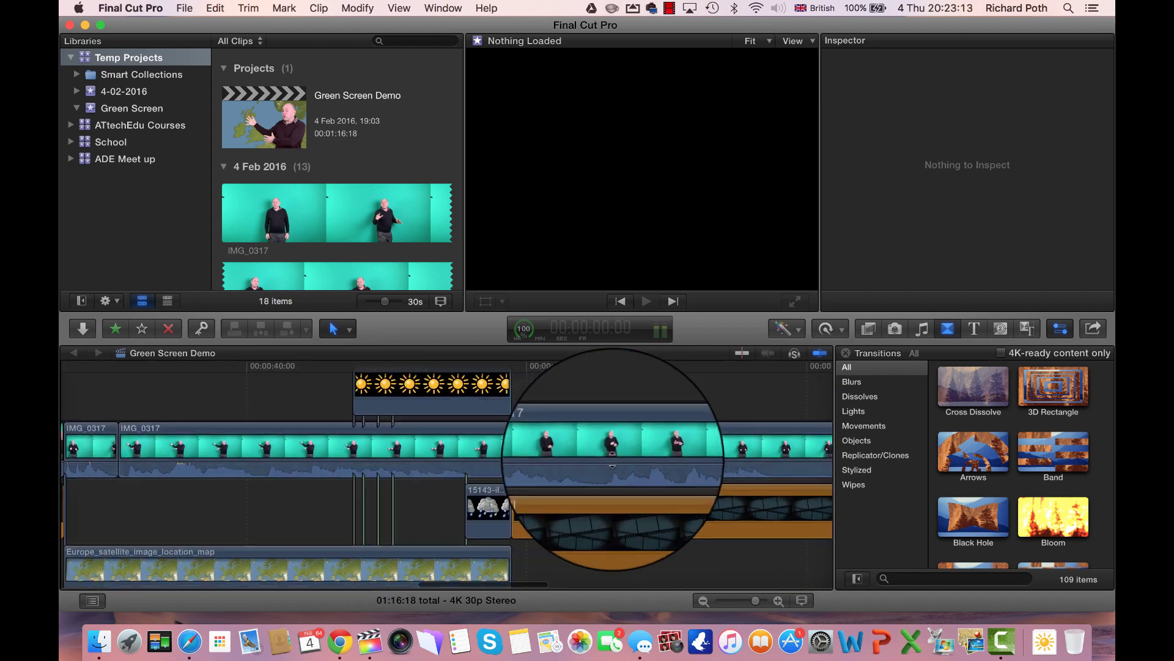
pyautogui.hscroll(15, 614, 464)
pyautogui.scroll(-3, 615, 464)
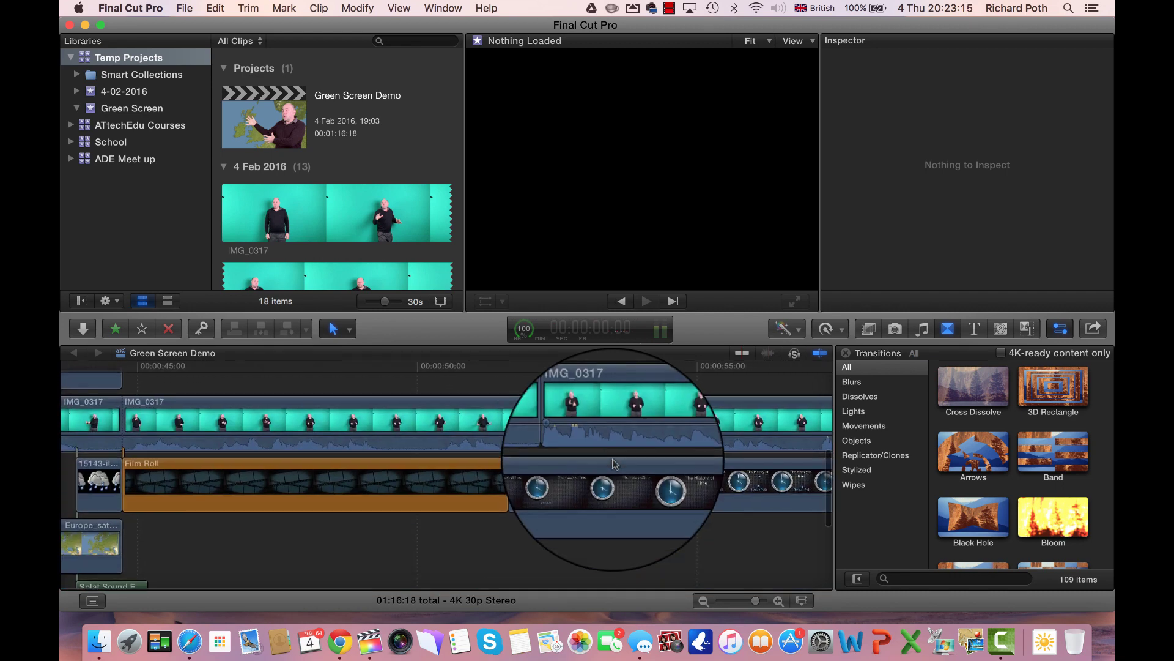
pyautogui.hscroll(5, 614, 463)
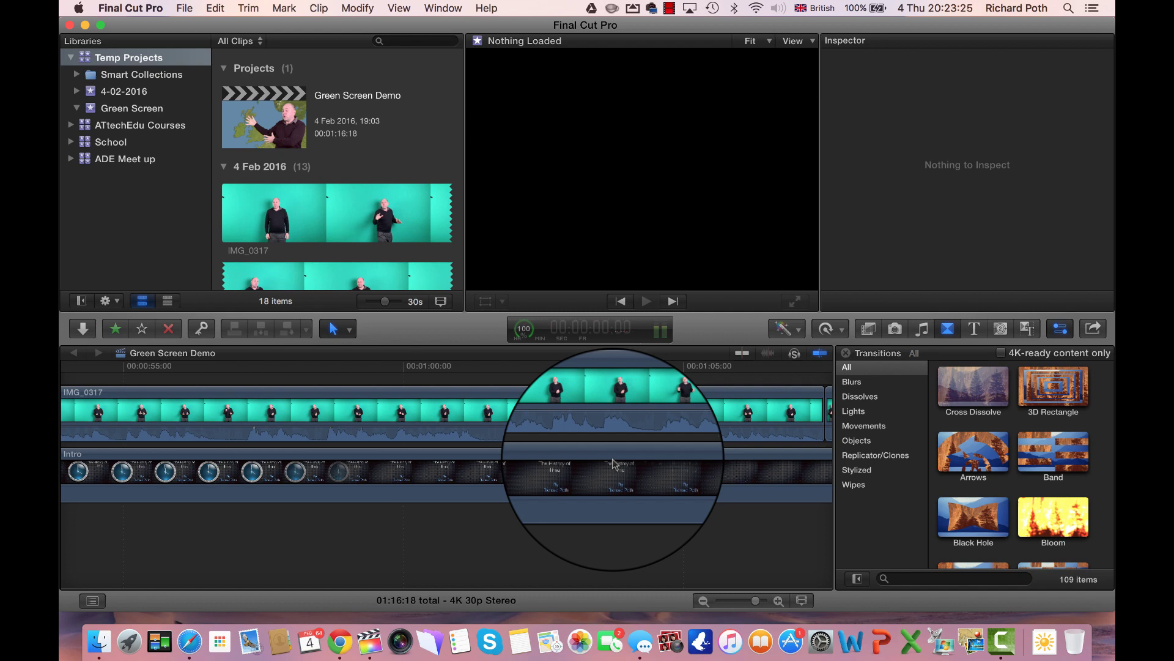
pyautogui.press('Home')
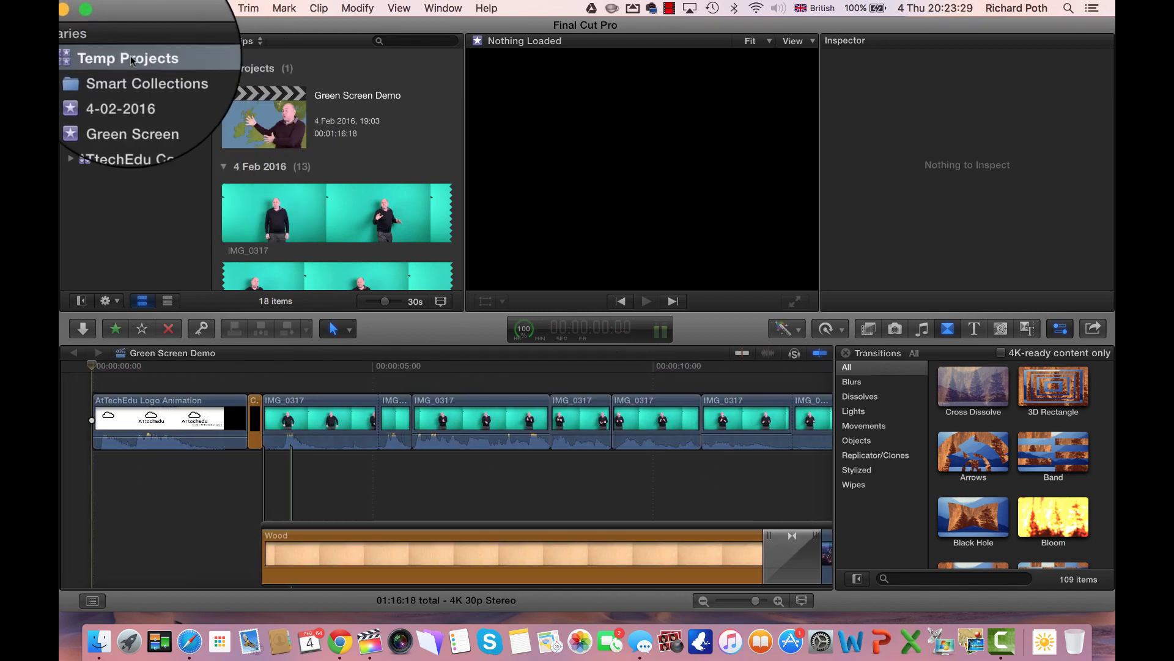
pyautogui.click(130, 61)
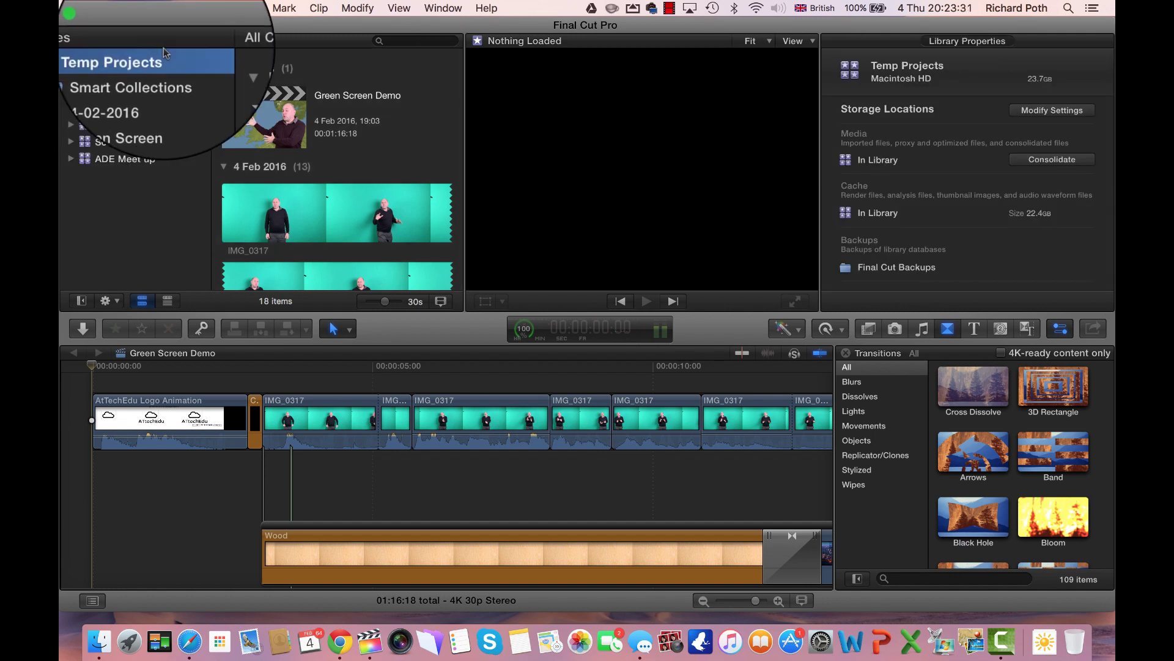
pyautogui.click(185, 8)
pyautogui.moveTo(263, 26)
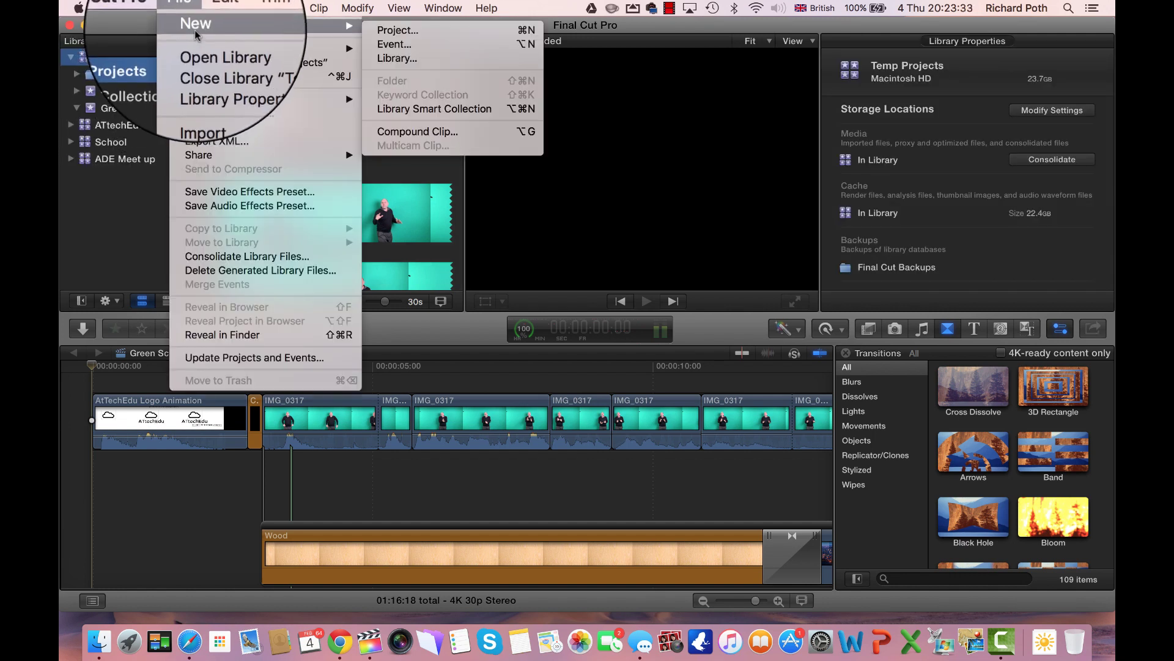
pyautogui.click(439, 42)
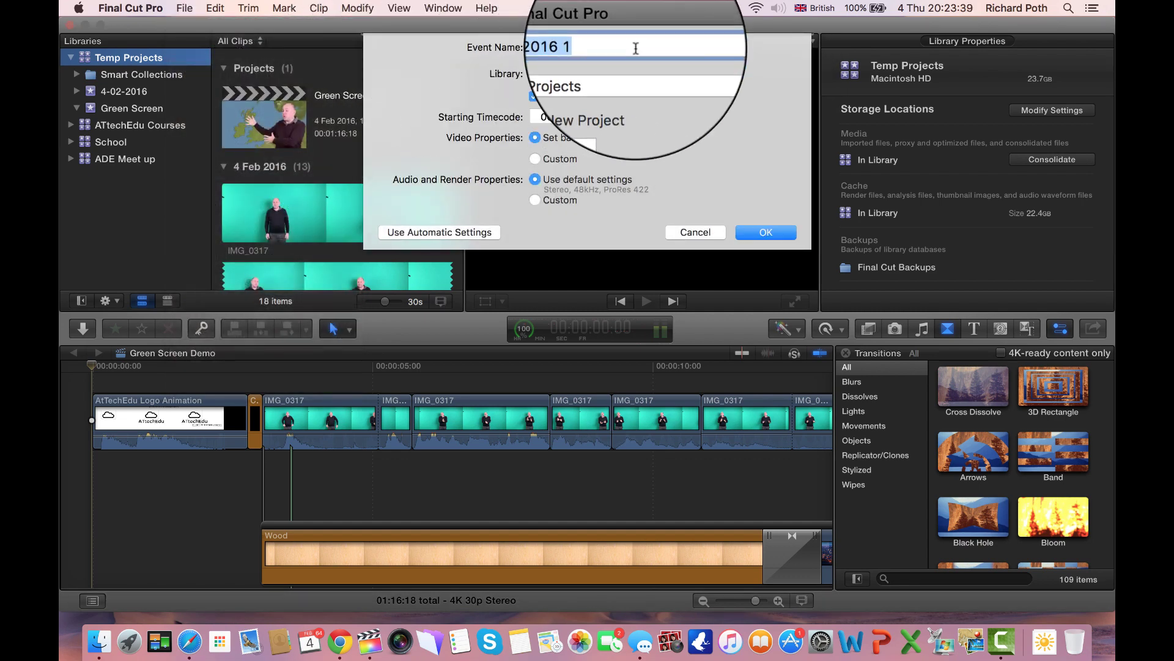
pyautogui.write('Green Screen - FCP')
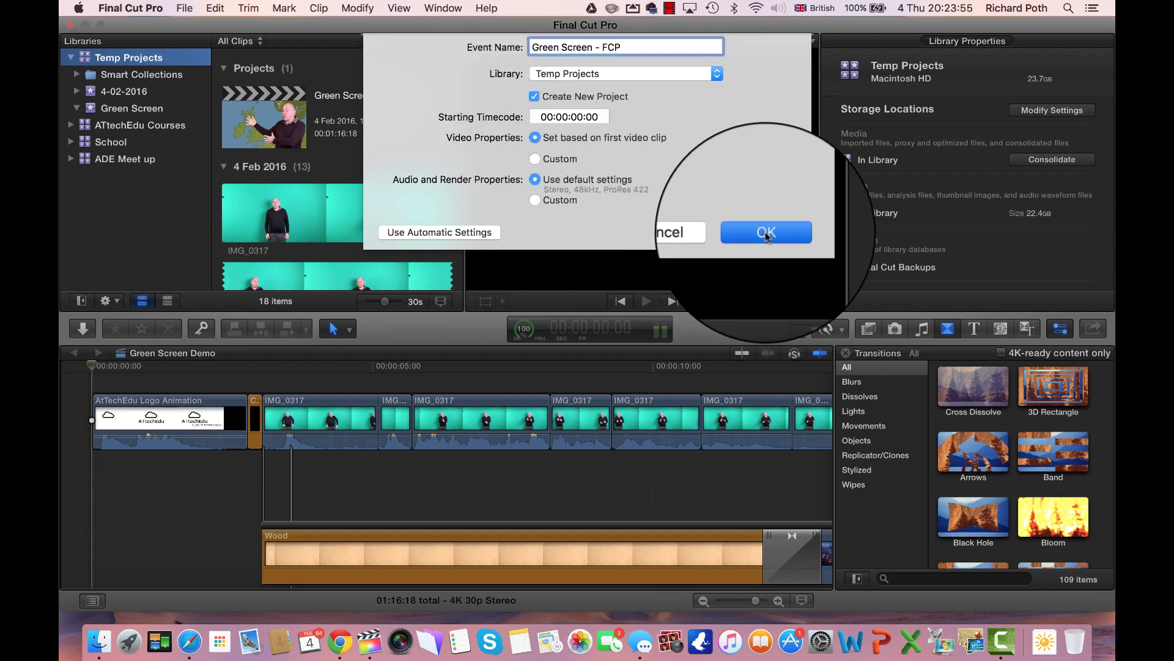
pyautogui.click(767, 233)
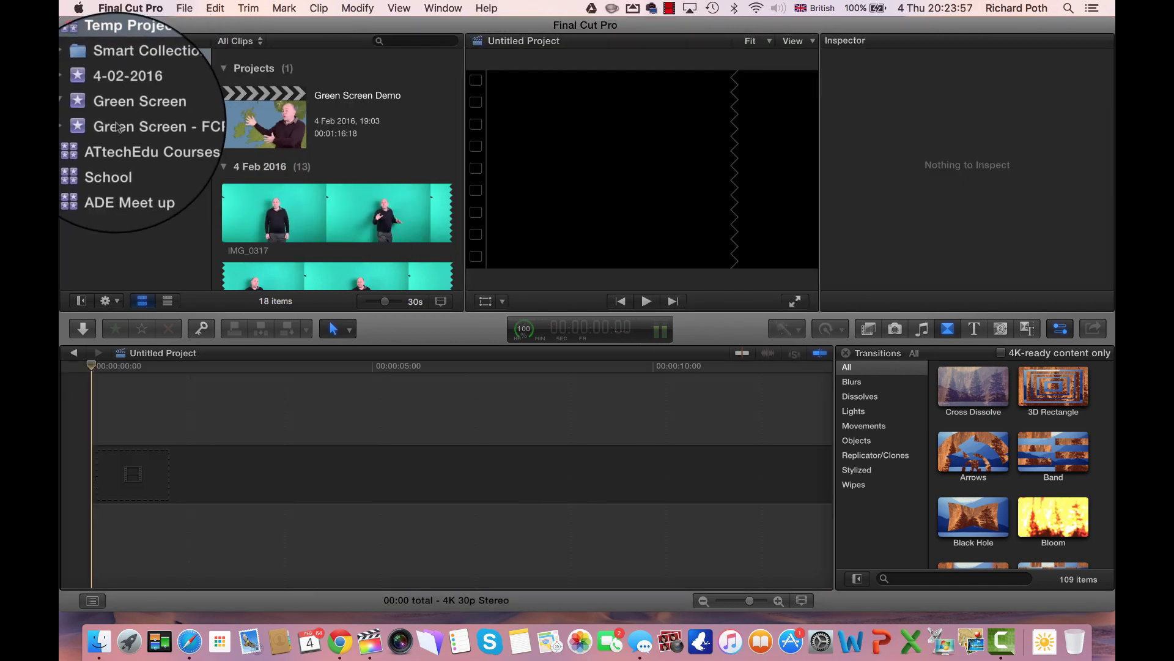
# Step: Rename the event's Untitled Project to 'Green Screen - FCP'
pyautogui.click(119, 127)
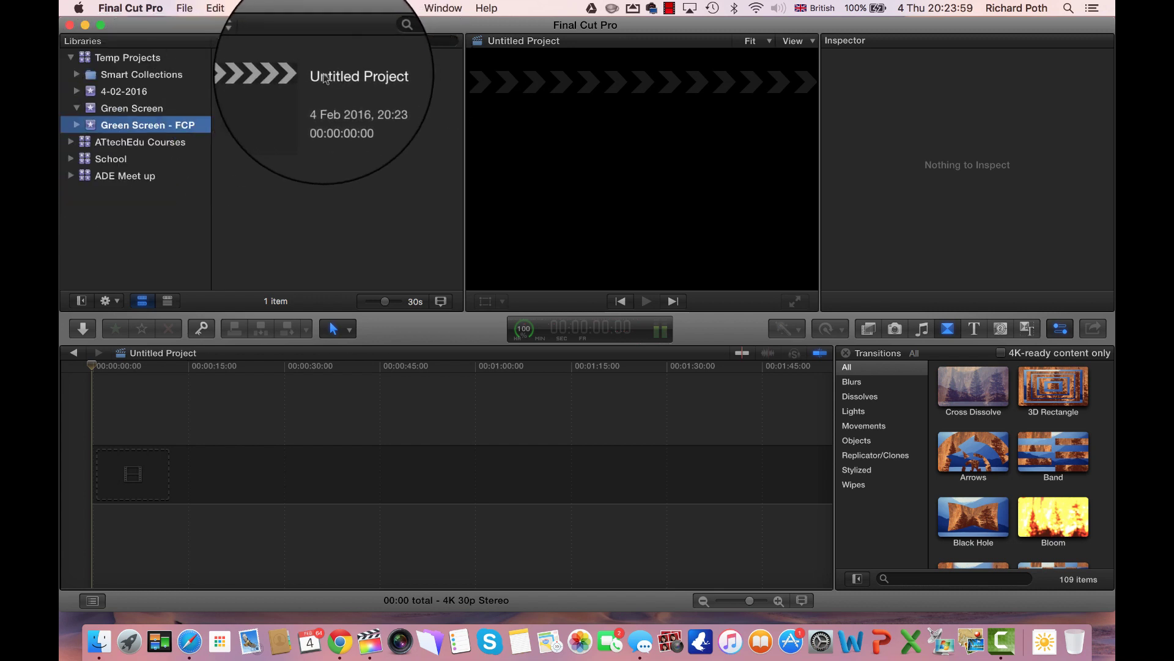
pyautogui.click(342, 76)
pyautogui.write('Green Screen - F')
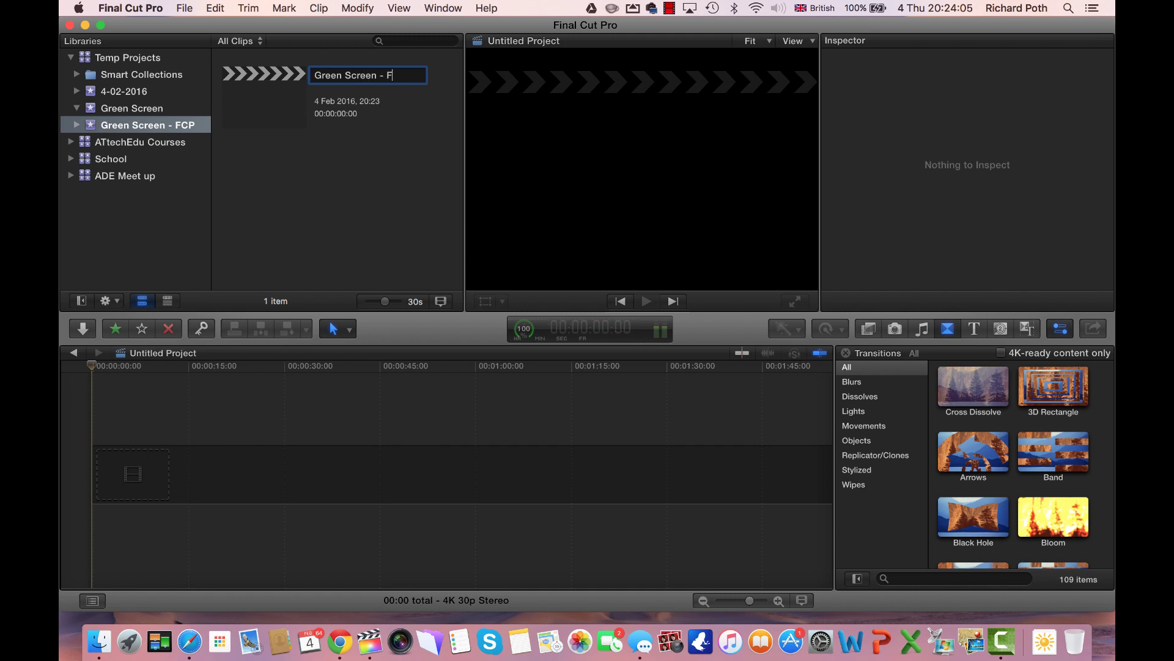
pyautogui.press('Return')
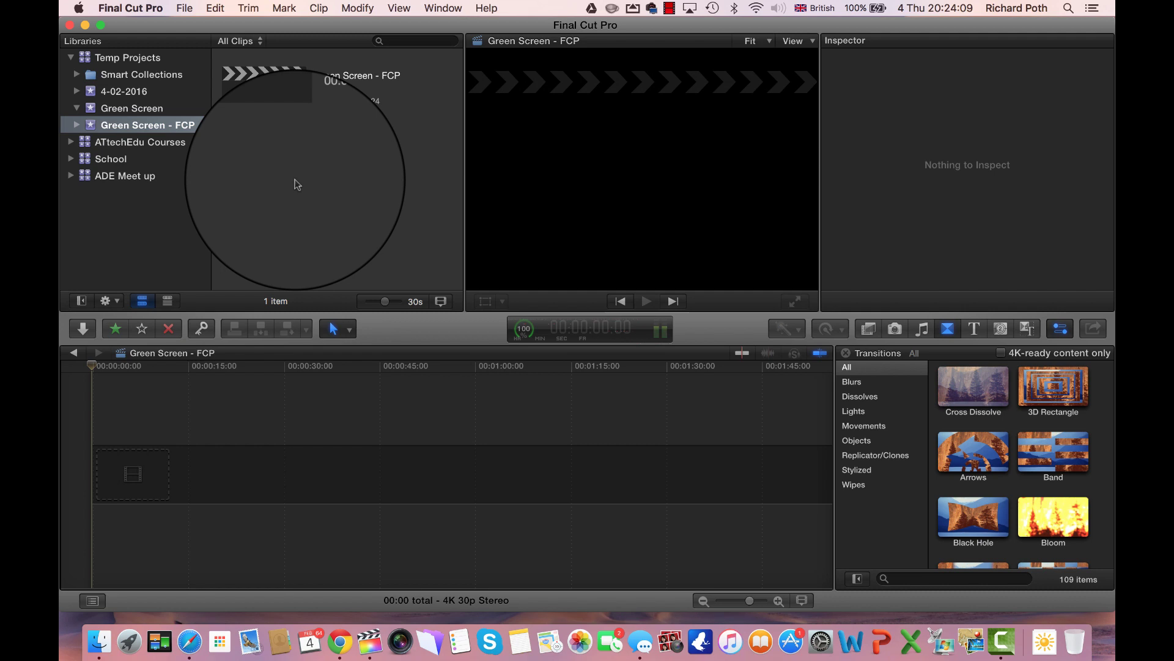
# Step: Import all six Desktop clips, including the presenter takes and Paris aerial, via File > Import > Media
pyautogui.click(185, 10)
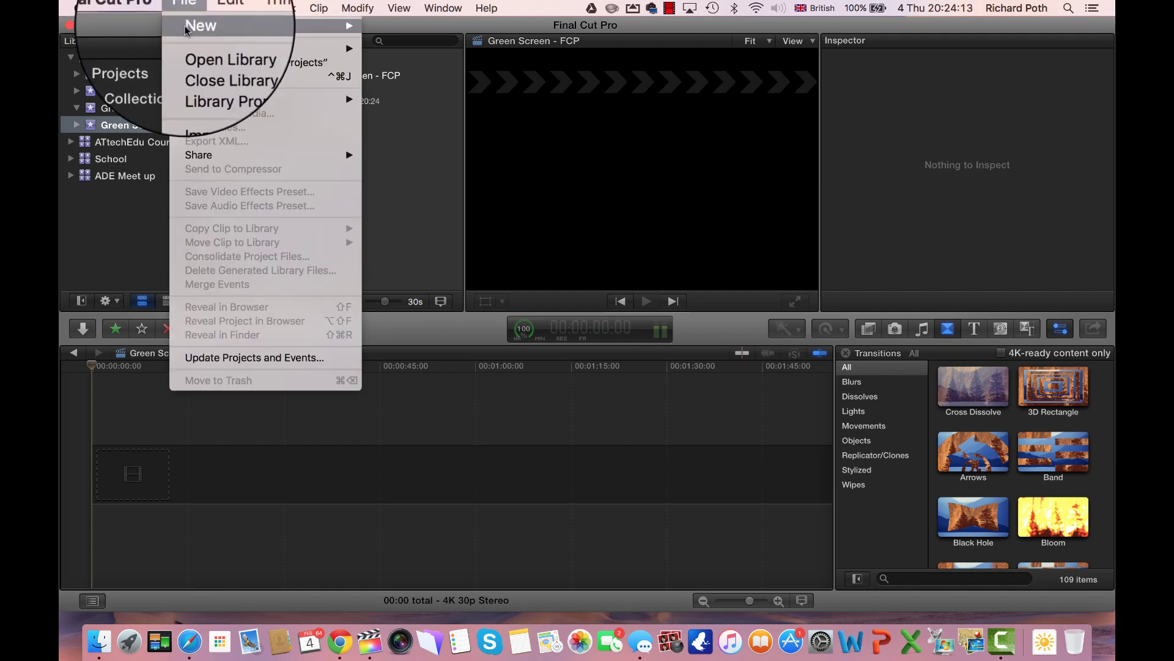
pyautogui.moveTo(187, 28)
pyautogui.moveTo(257, 98)
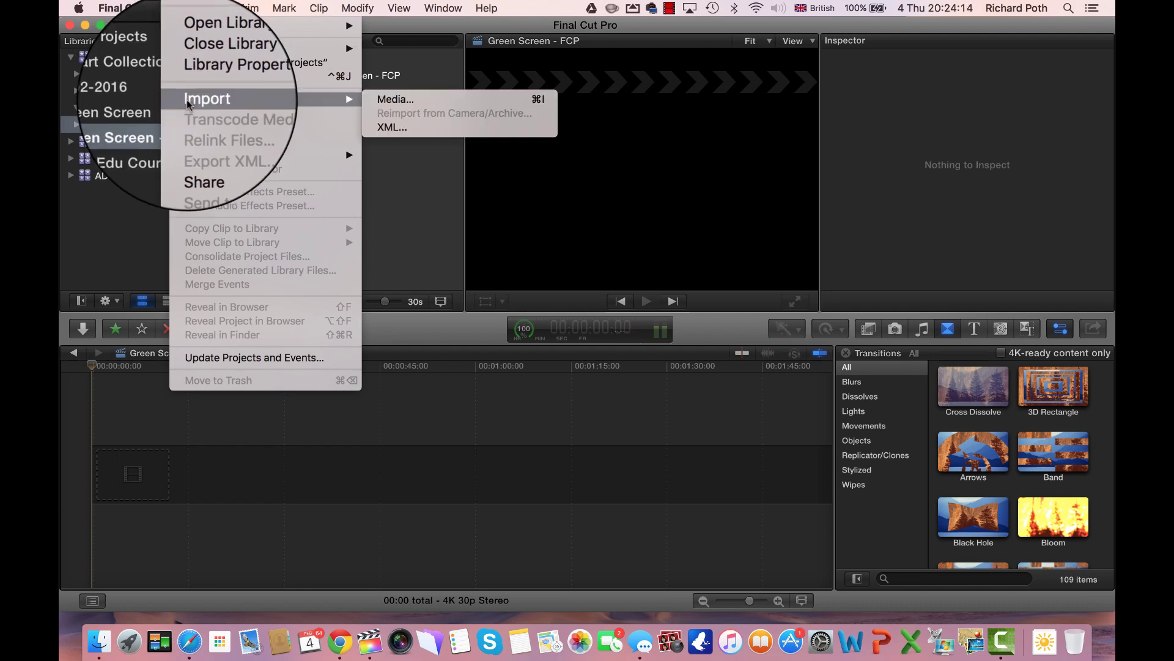
pyautogui.click(409, 104)
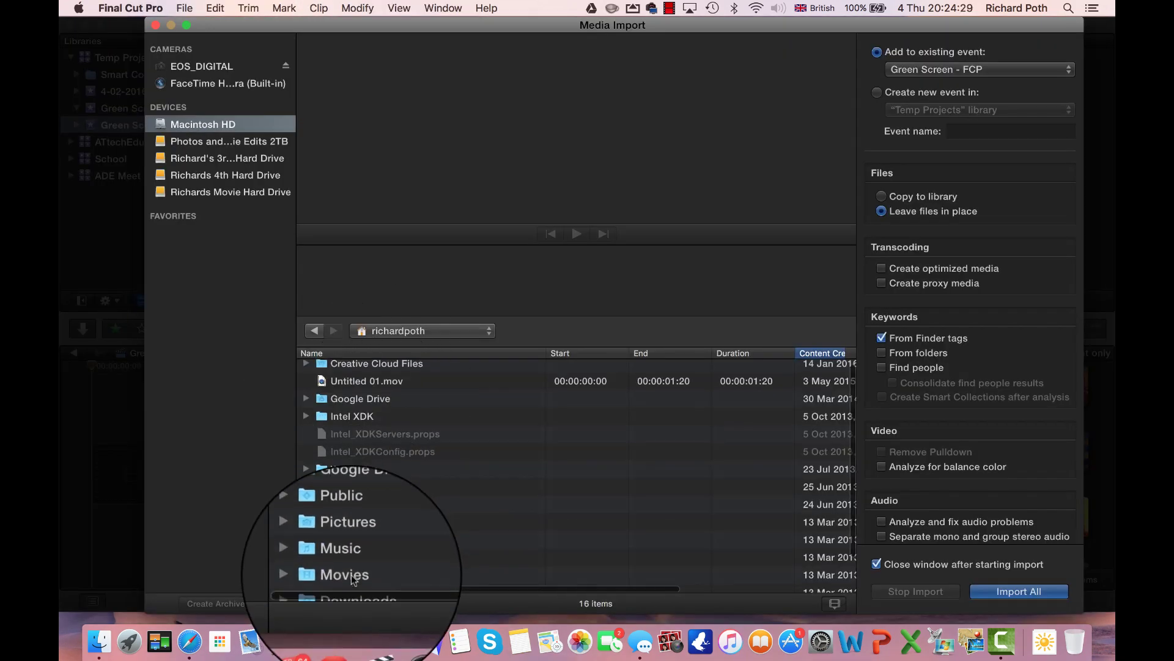
pyautogui.scroll(-3, 353, 580)
pyautogui.doubleClick(346, 585)
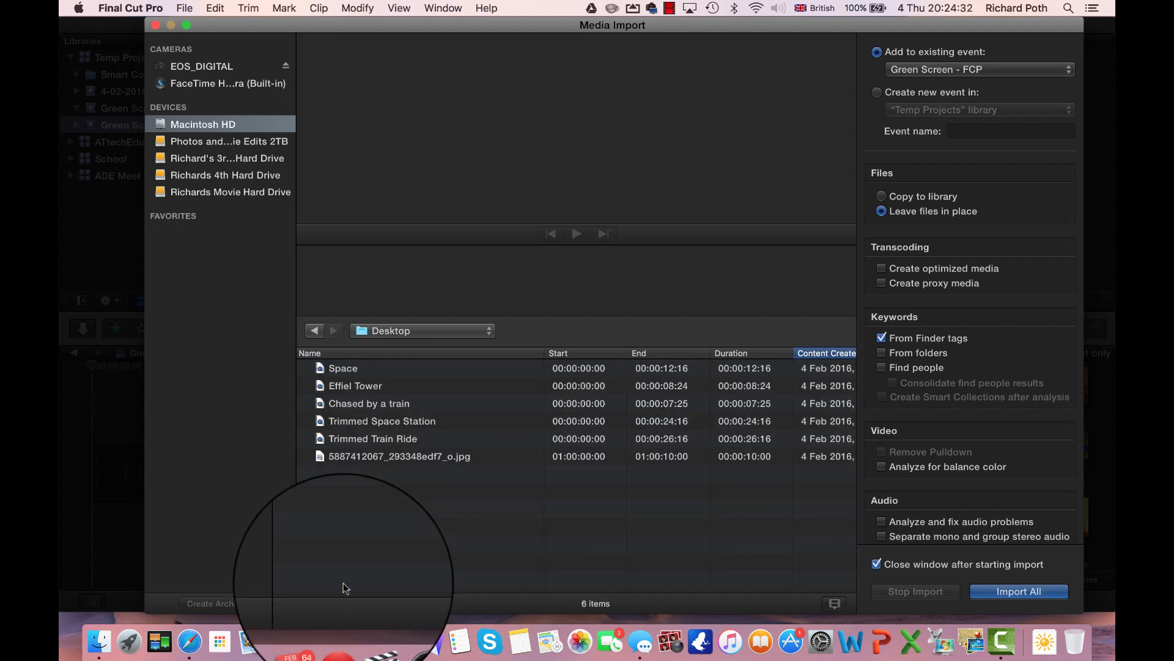
pyautogui.click(343, 369)
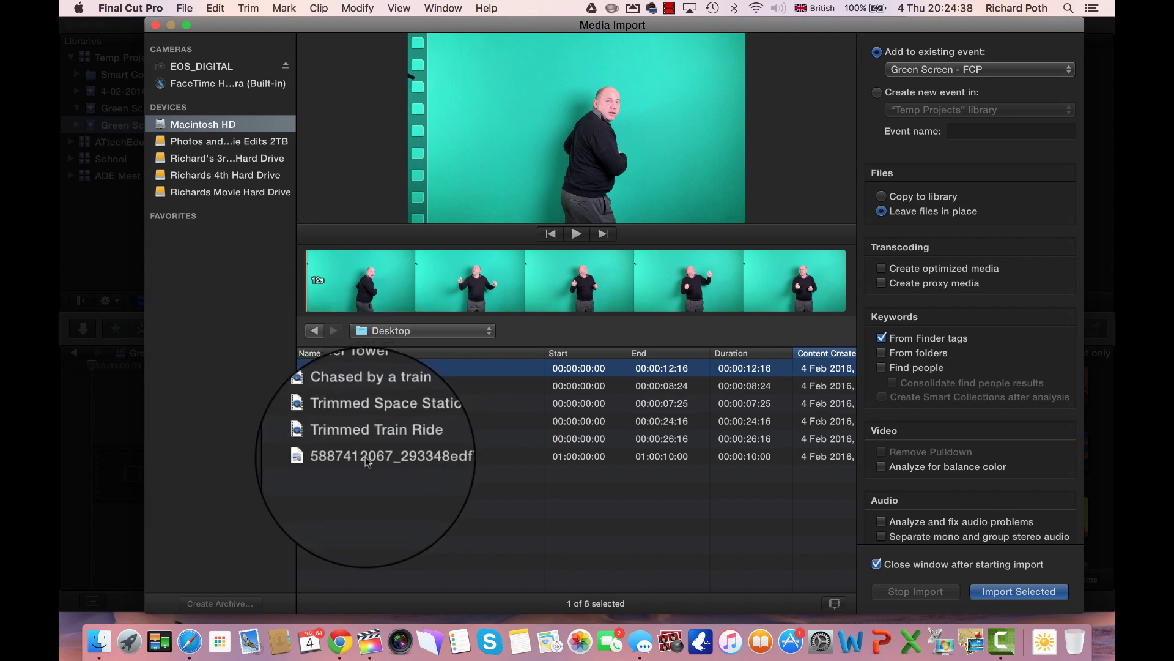
pyautogui.keyDown('shift'); pyautogui.click(366, 457); pyautogui.keyUp('shift')
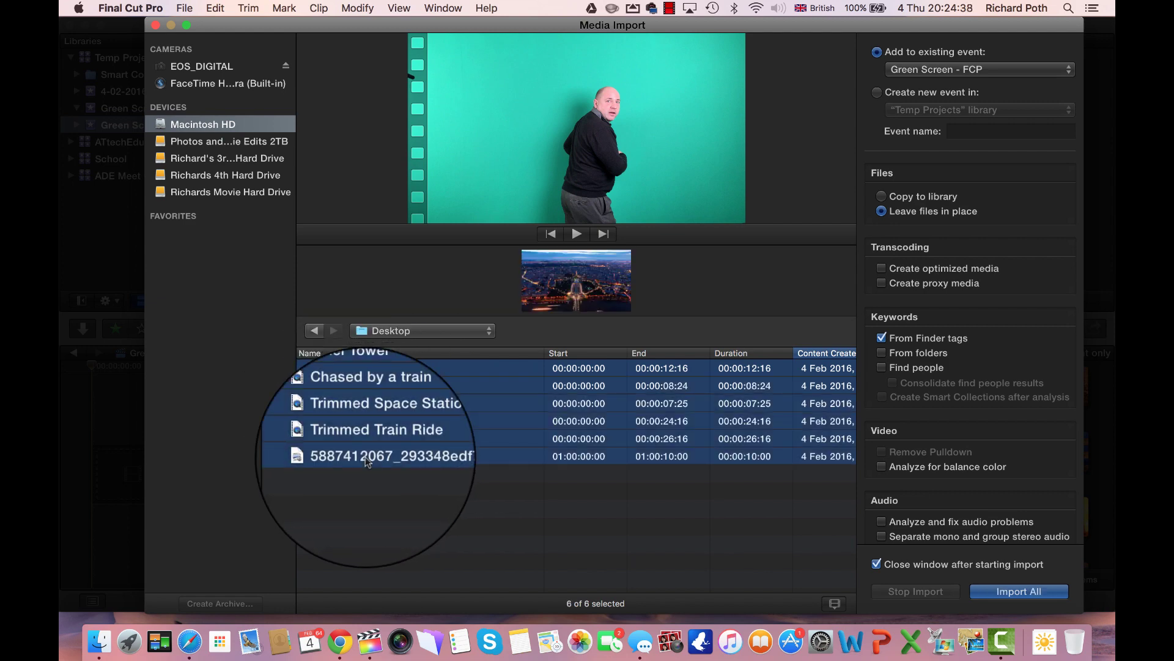
pyautogui.click(1021, 589)
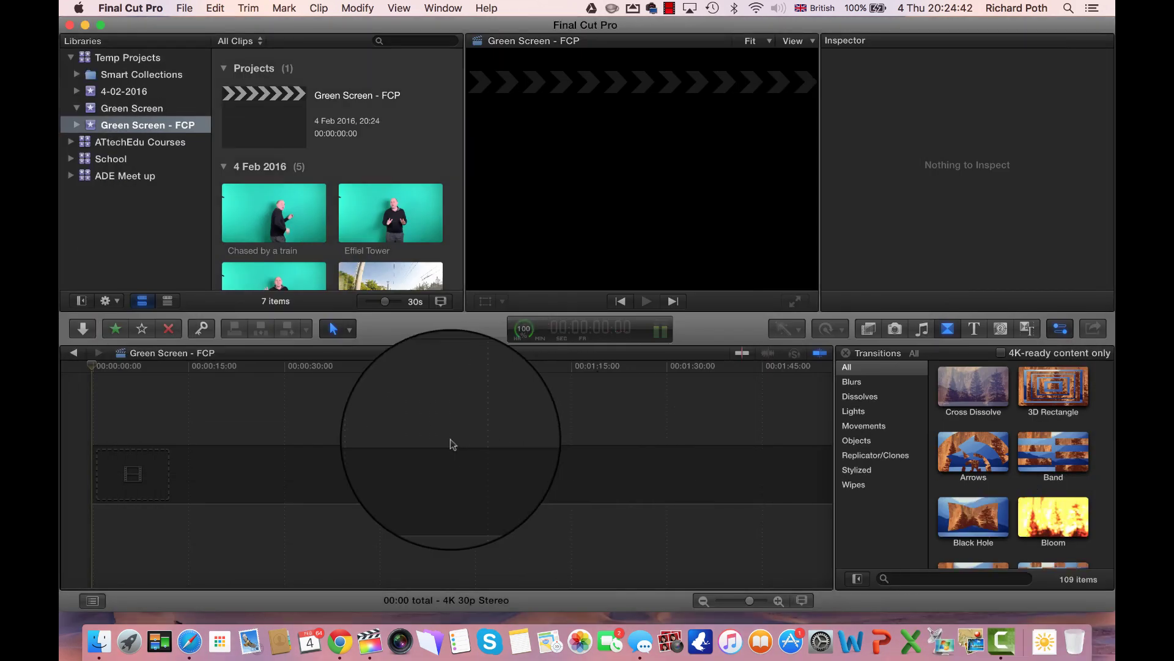
# Step: Drag the Effiel Tower clip from the browser to the start of the project timeline
pyautogui.scroll(-2, 370, 248)
pyautogui.scroll(-3, 370, 247)
pyautogui.scroll(2, 369, 247)
pyautogui.scroll(2, 370, 247)
pyautogui.scroll(-2, 367, 245)
pyautogui.scroll(2, 373, 248)
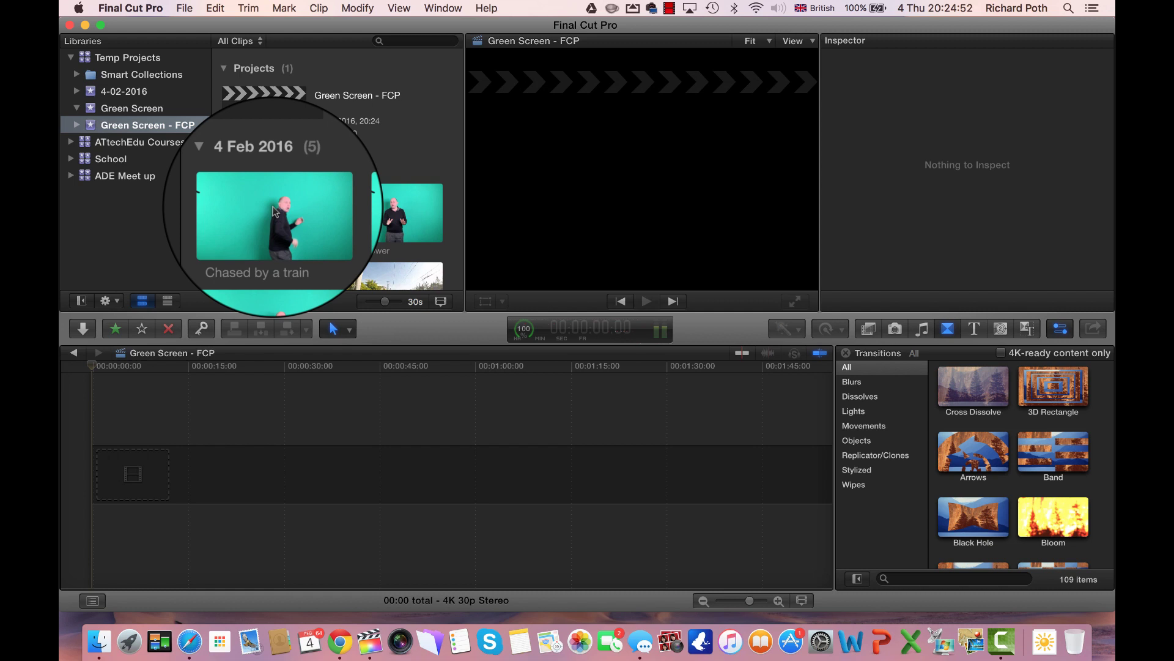
pyautogui.click(407, 209)
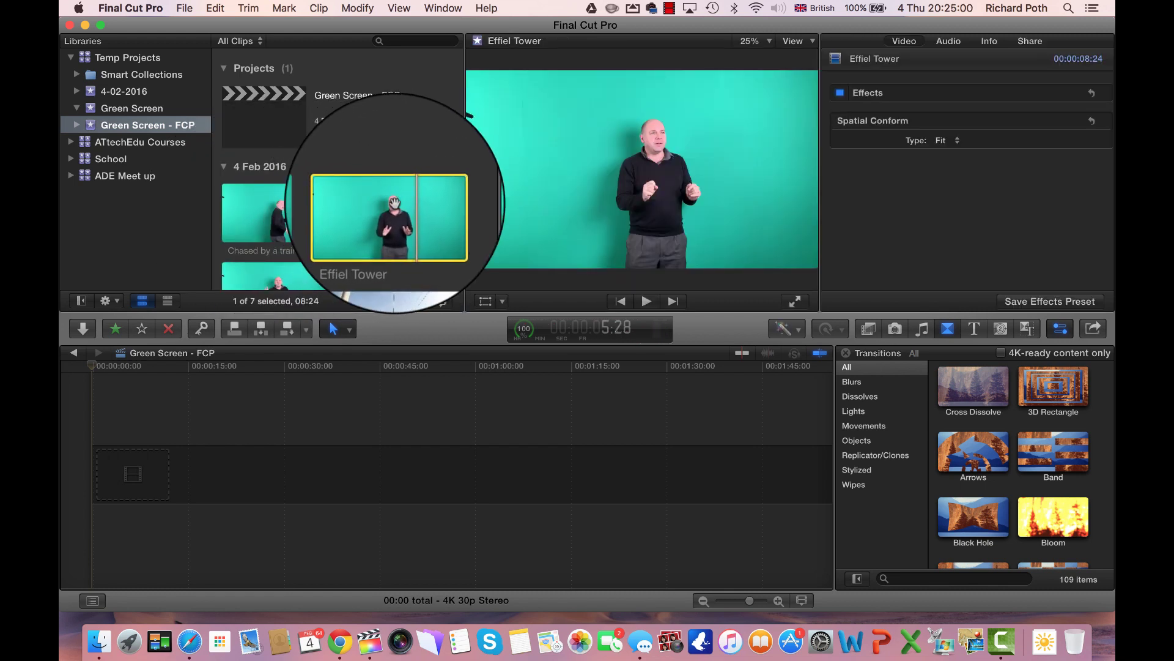
pyautogui.moveTo(396, 209); pyautogui.dragTo(96, 473)
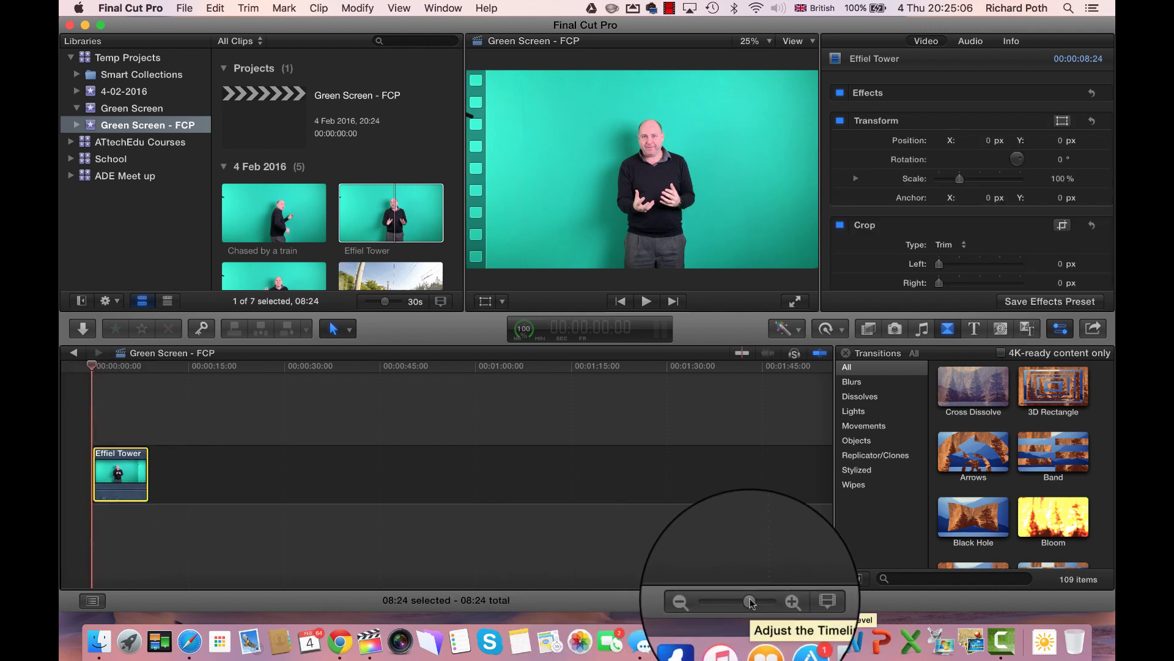
# Step: Make Final Cut Pro fill the screen and zoom the timeline so the 08:24 clip fits
pyautogui.moveTo(750, 602); pyautogui.dragTo(747, 601)
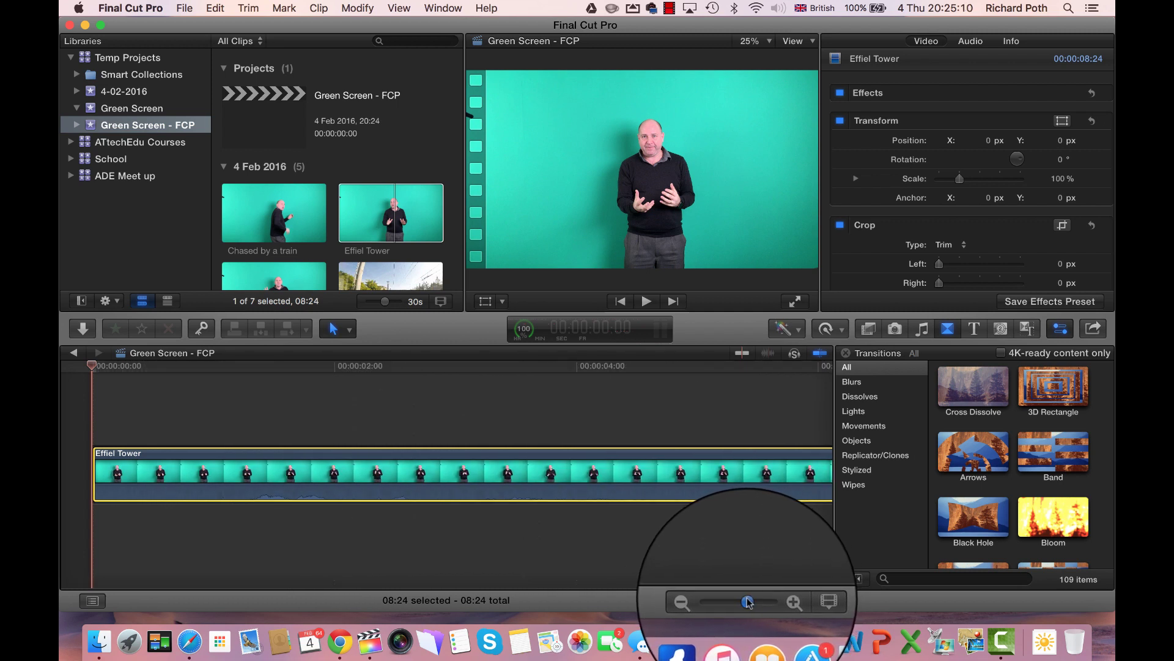
pyautogui.click(101, 25)
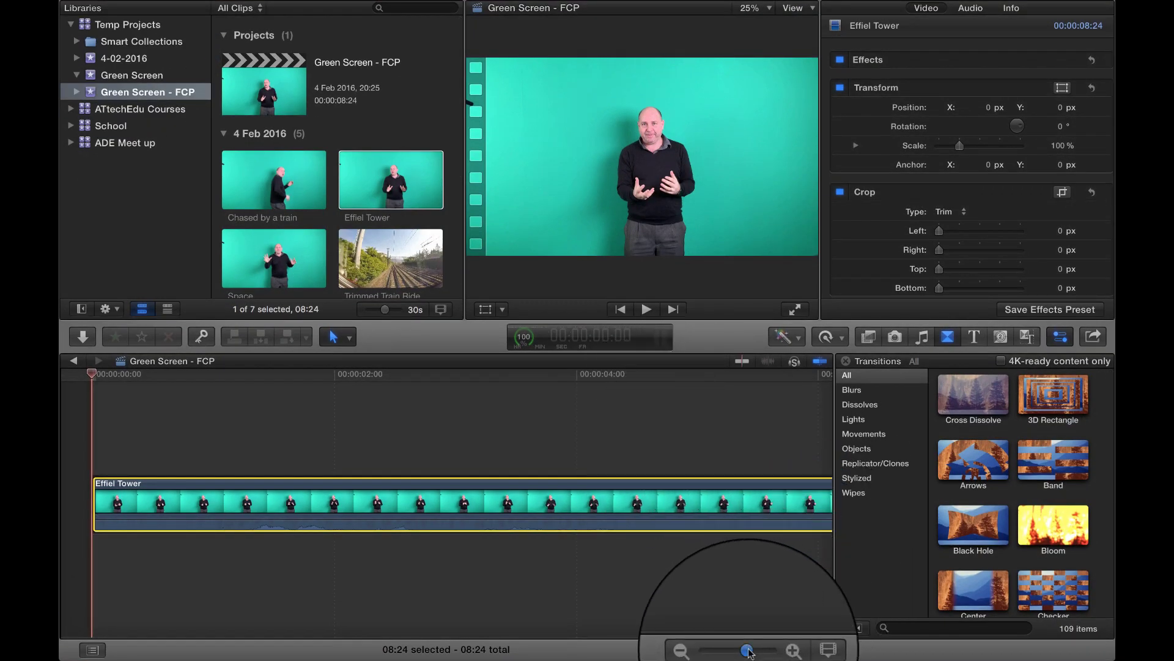
pyautogui.moveTo(750, 654); pyautogui.dragTo(744, 649)
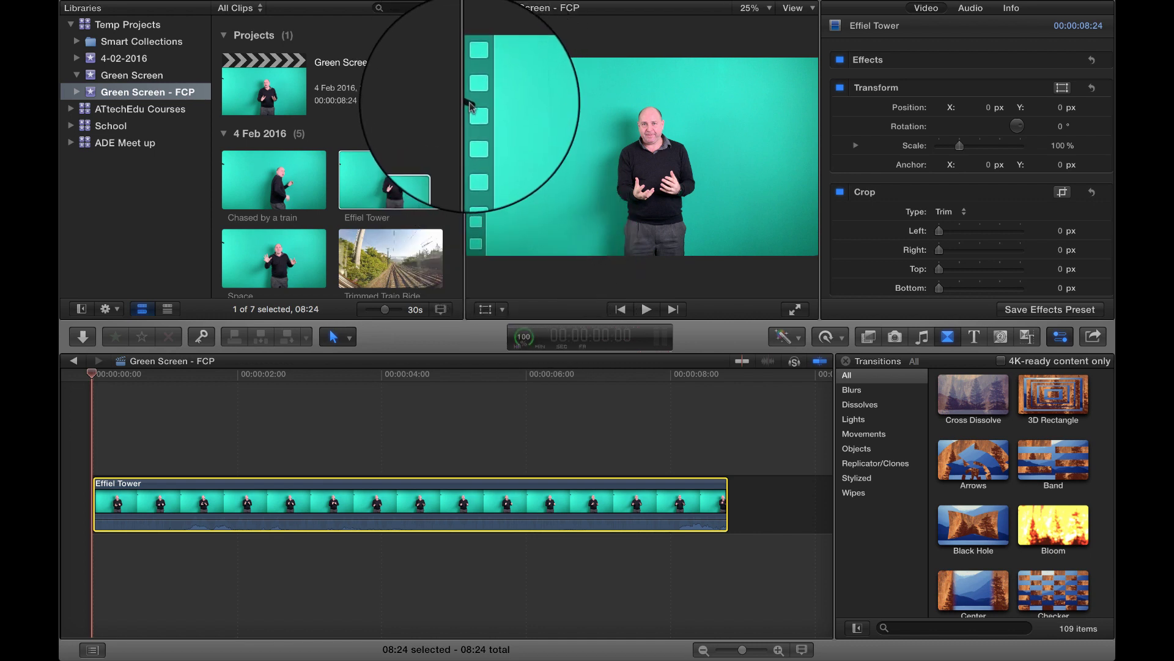
# Step: Crop the Effiel Tower clip to Left 573.8, Right 352.5, Top 383.1, Bottom 39.6 px and play it
pyautogui.click(503, 311)
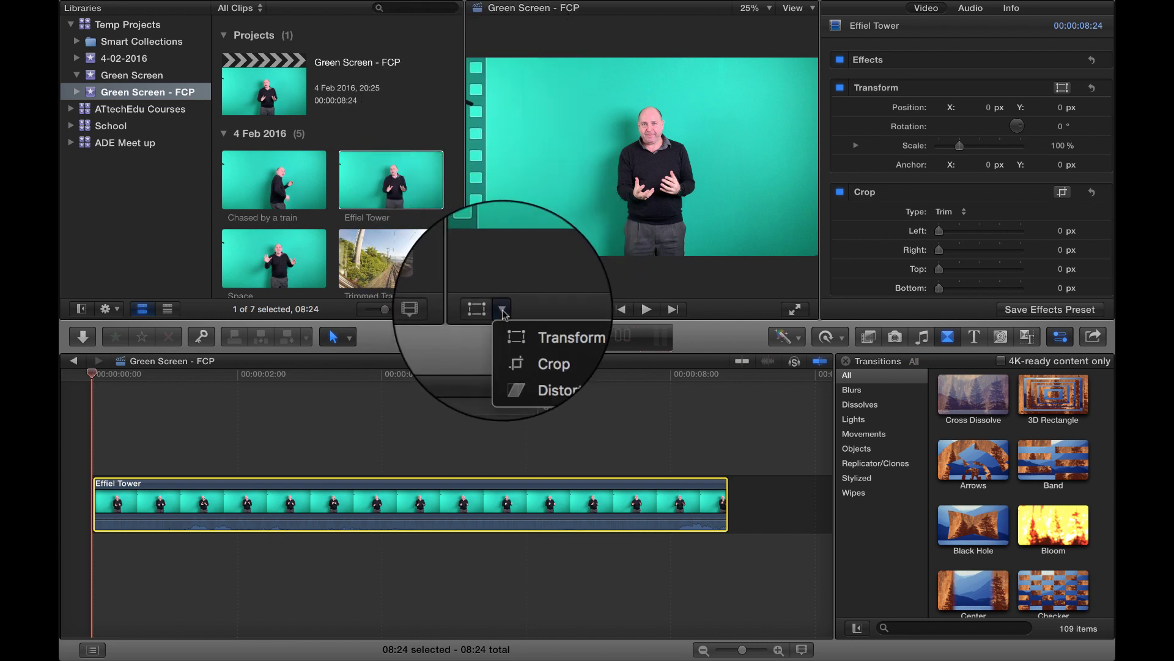
pyautogui.click(517, 328)
pyautogui.moveTo(473, 59); pyautogui.dragTo(552, 99)
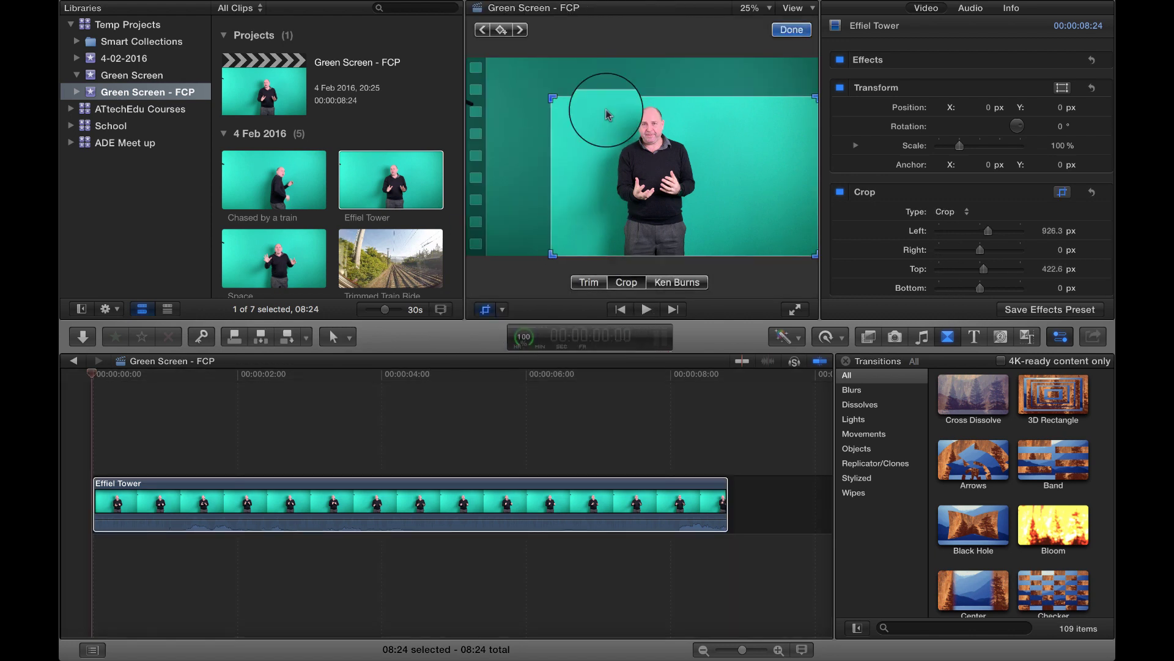
pyautogui.moveTo(738, 158); pyautogui.dragTo(712, 153)
pyautogui.click(795, 32)
pyautogui.press('space')
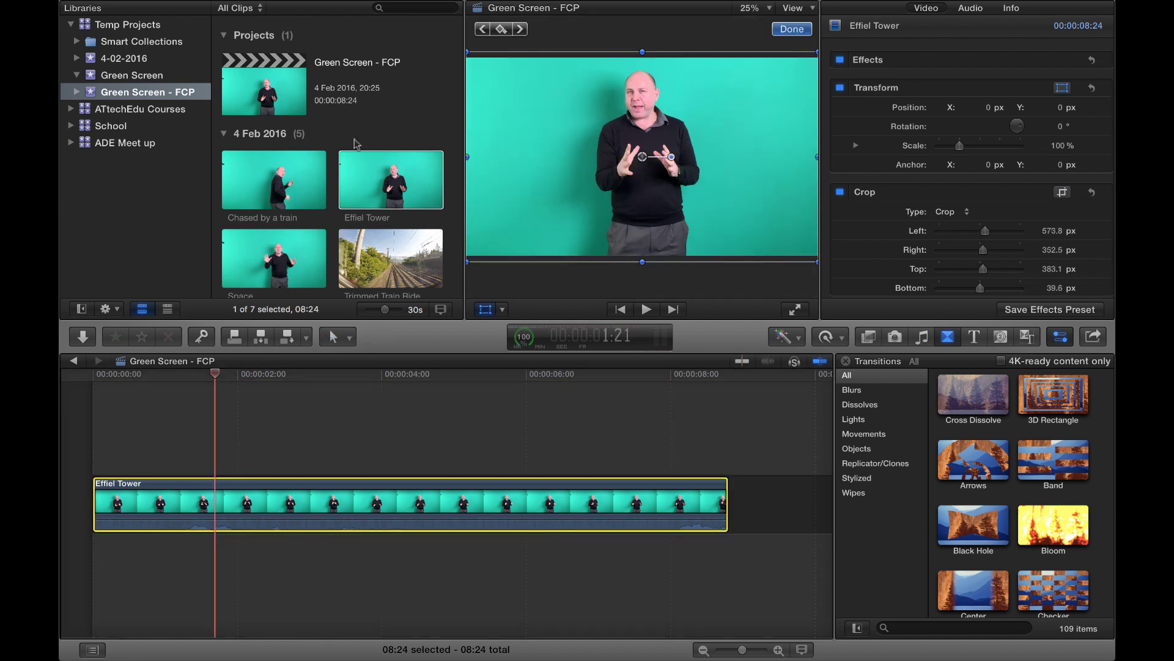
pyautogui.scroll(-5, 397, 230)
# Step: Place the Paris night aerial beneath the Effiel Tower clip and scrub to preview
pyautogui.click(274, 246)
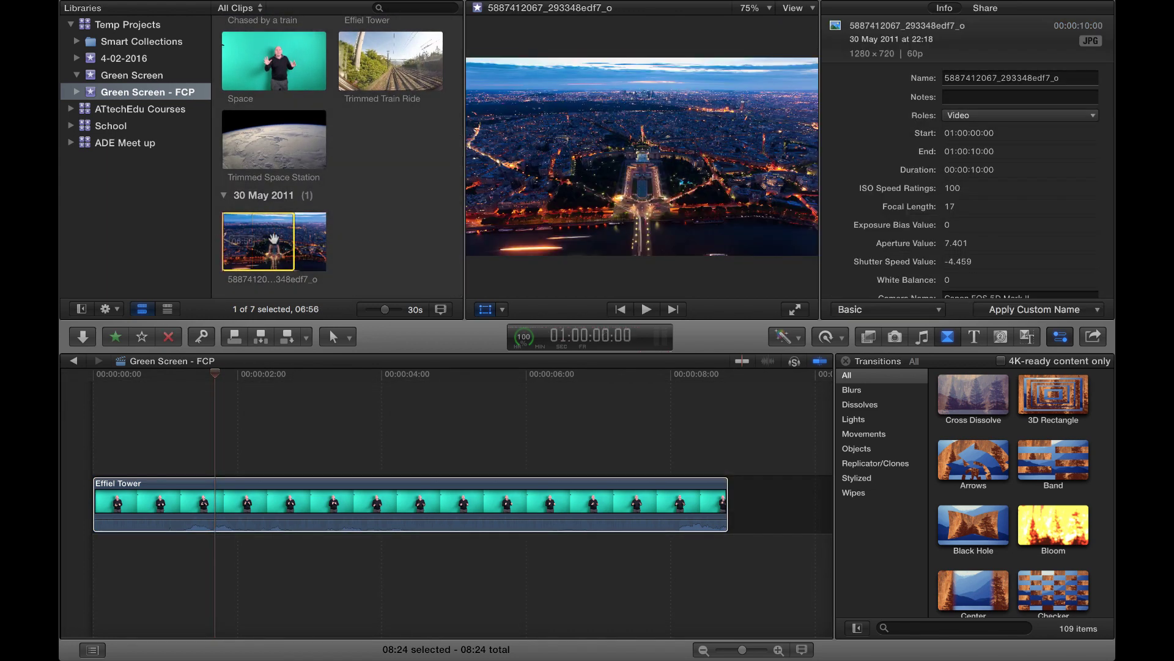
pyautogui.click(294, 242)
pyautogui.moveTo(279, 244); pyautogui.dragTo(92, 570)
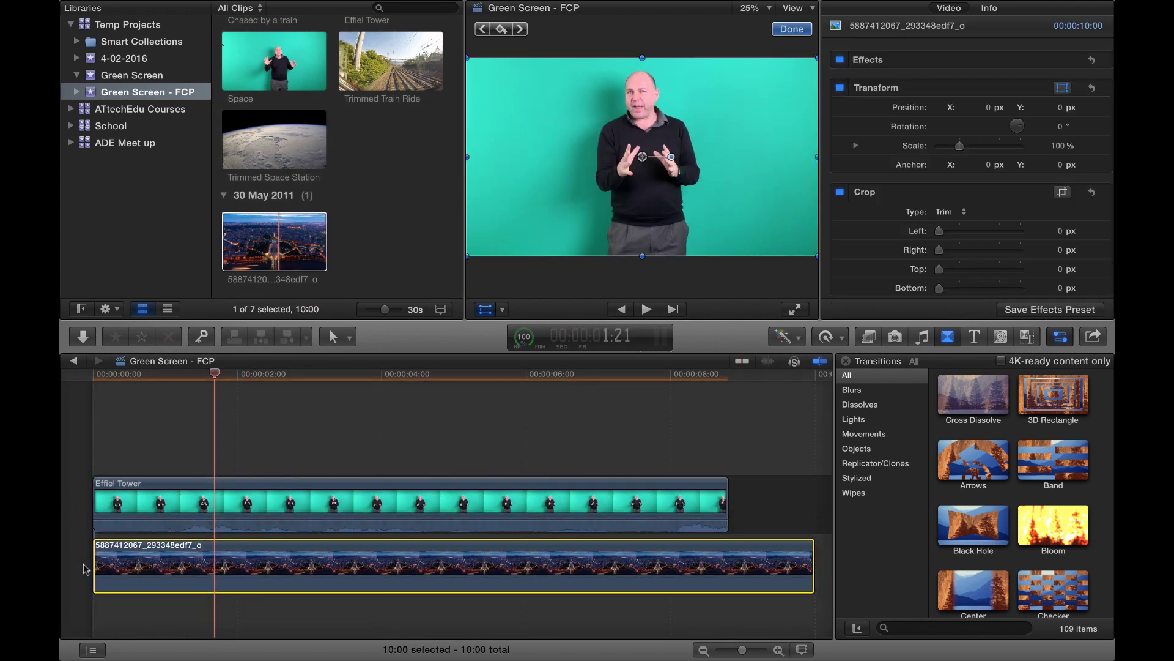
pyautogui.click(210, 374)
pyautogui.moveTo(202, 375); pyautogui.dragTo(547, 416)
pyautogui.moveTo(619, 422); pyautogui.dragTo(332, 423)
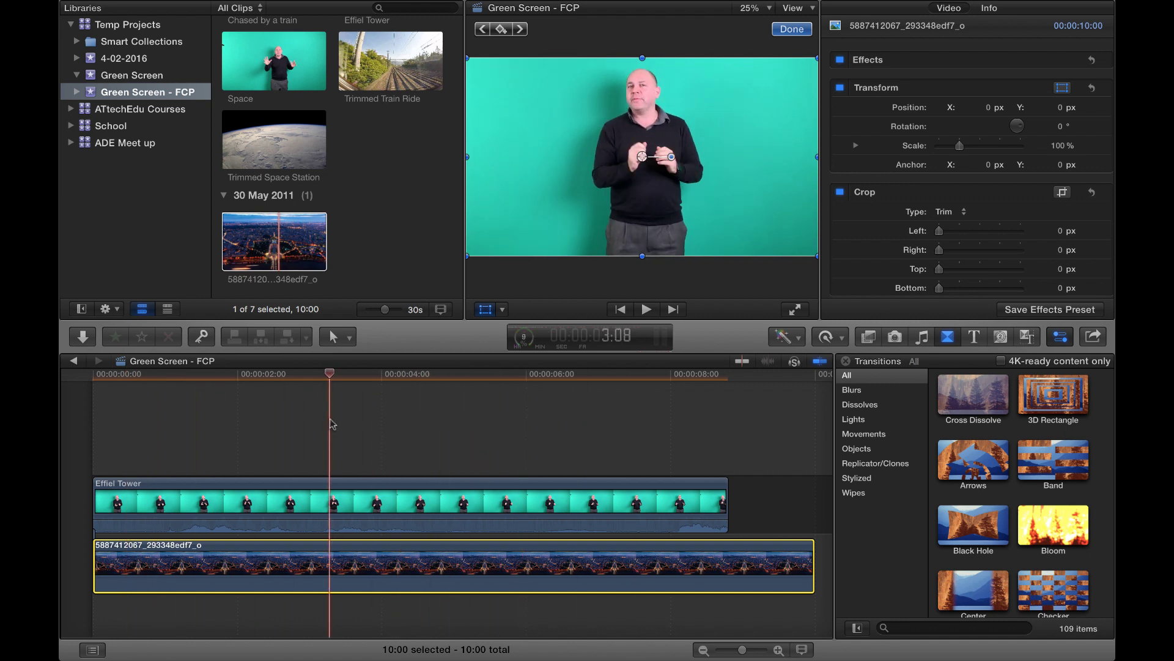
# Step: Trim the aerial clip's end to match the Effiel Tower clip, making the project 08:24
pyautogui.hscroll(2, 758, 551)
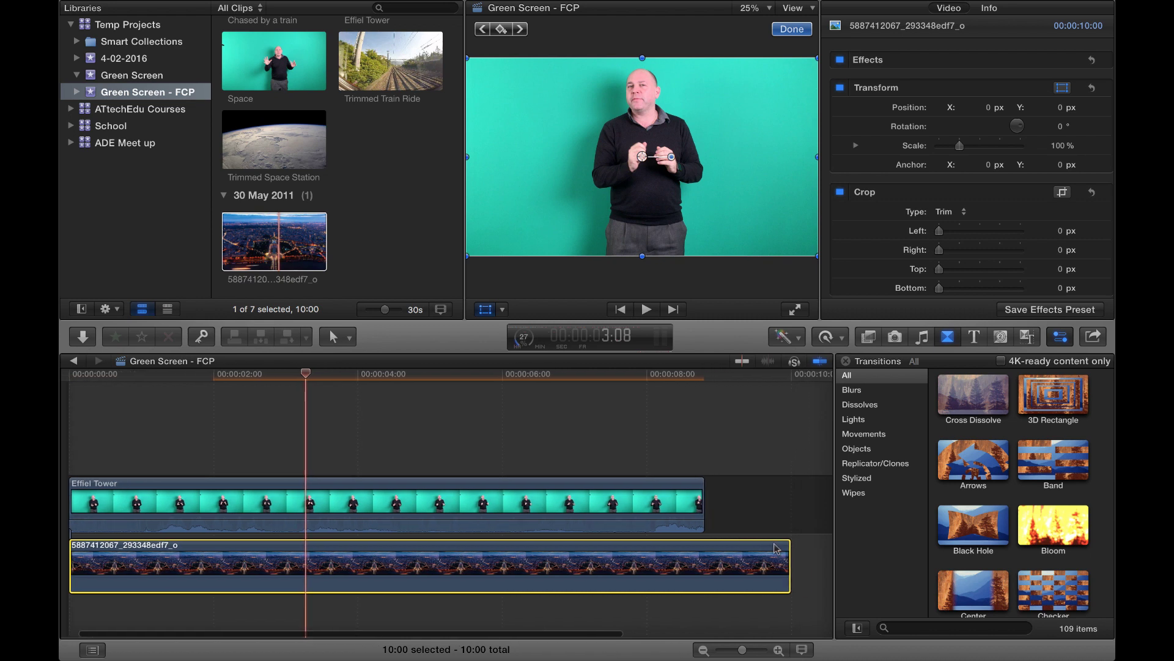
pyautogui.click(786, 567)
pyautogui.moveTo(787, 567); pyautogui.dragTo(702, 567)
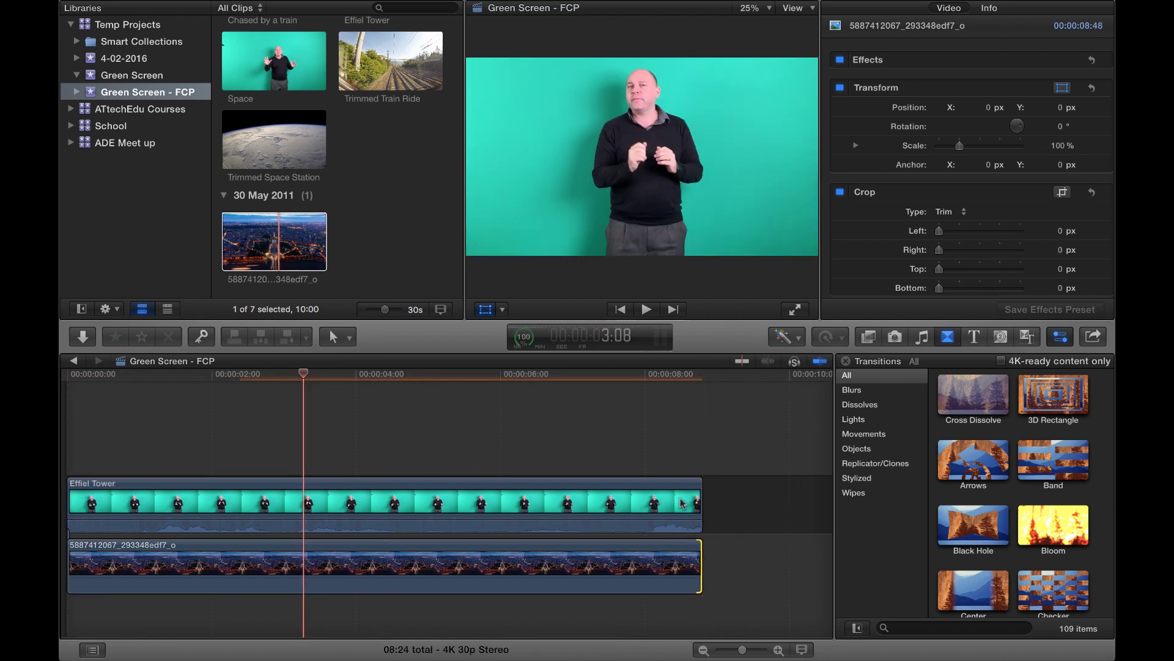
pyautogui.hscroll(-2, 636, 534)
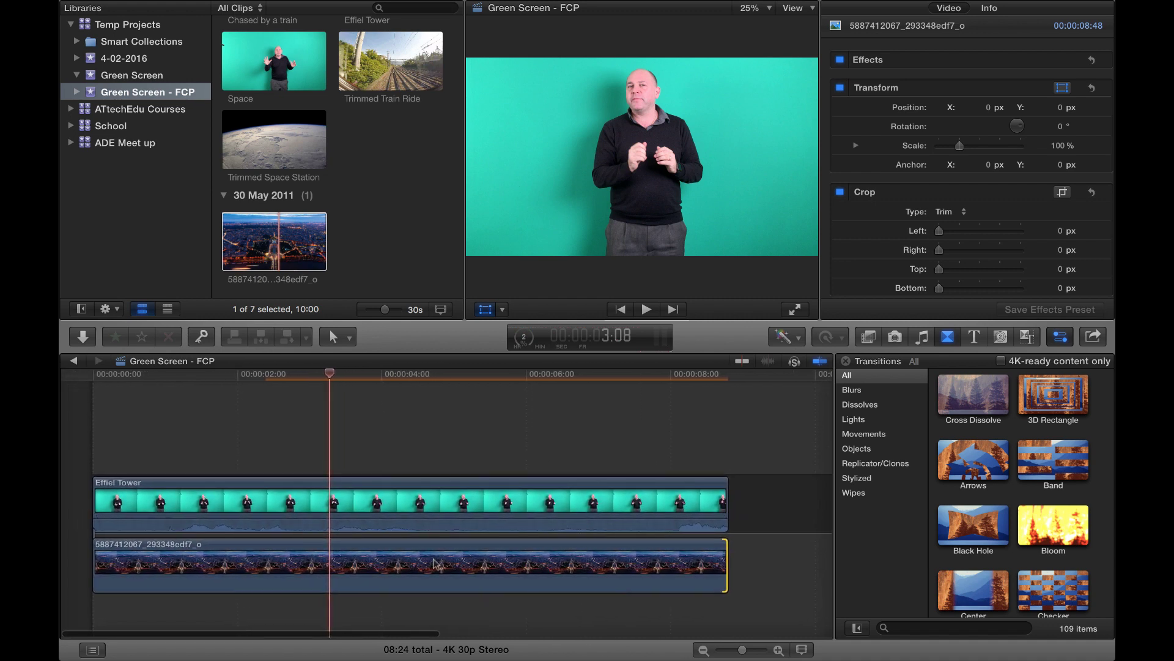
pyautogui.click(317, 508)
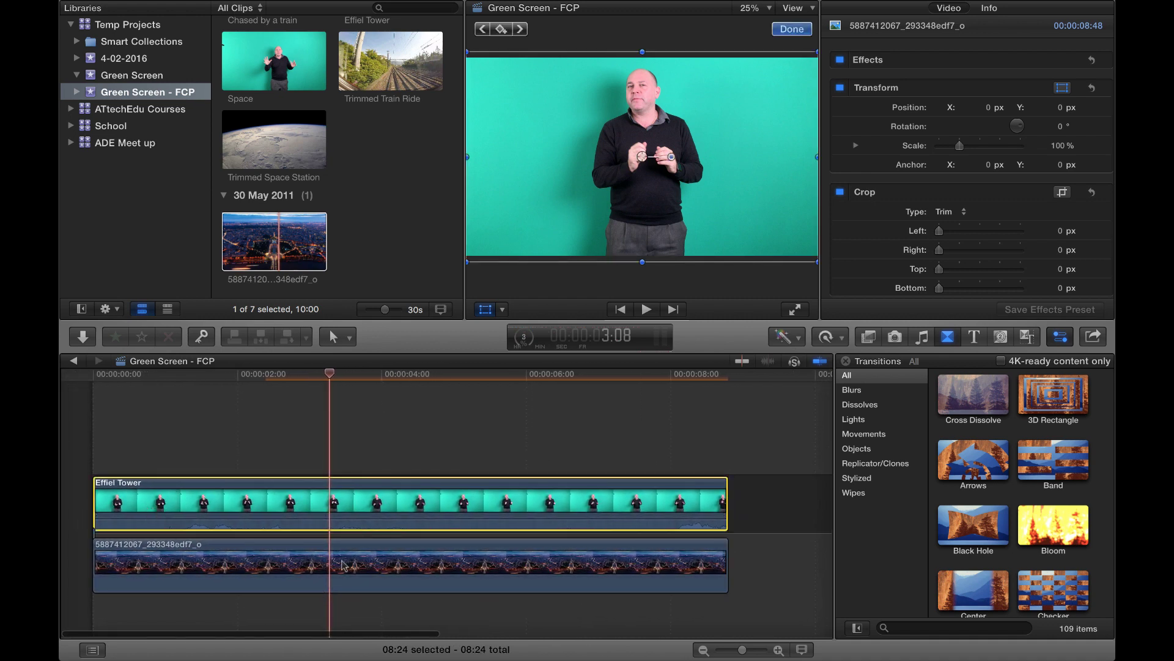
pyautogui.click(343, 564)
pyautogui.click(397, 508)
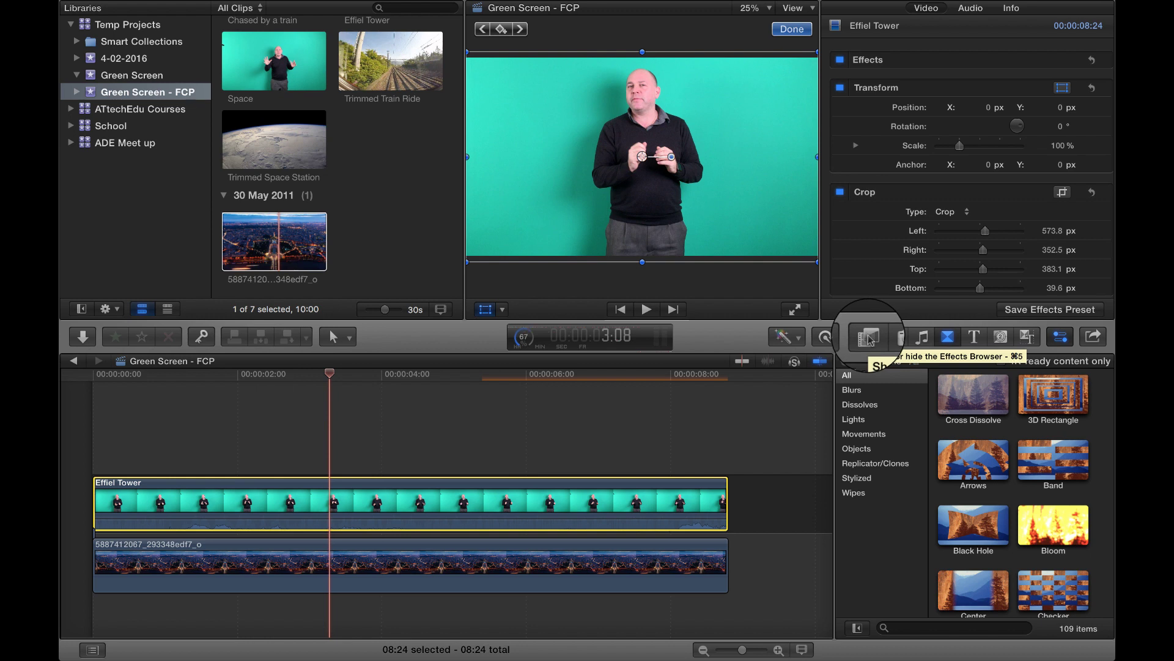
# Step: Drag the Keyer effect from the Keying category onto the Effiel Tower clip
pyautogui.click(868, 338)
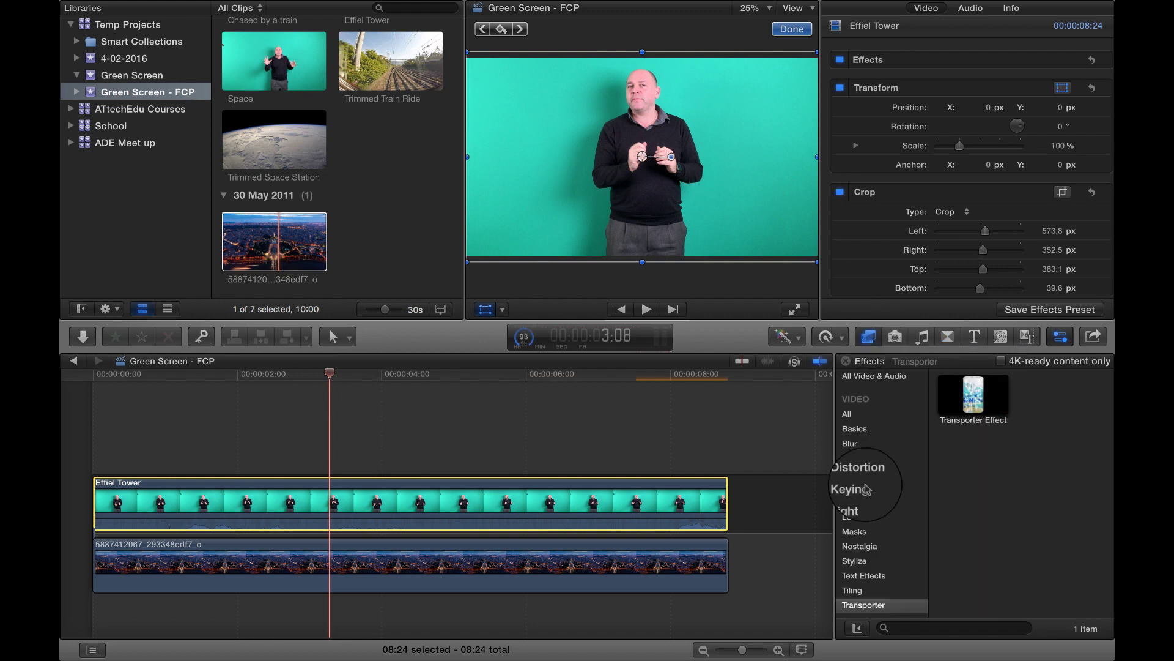
pyautogui.click(859, 491)
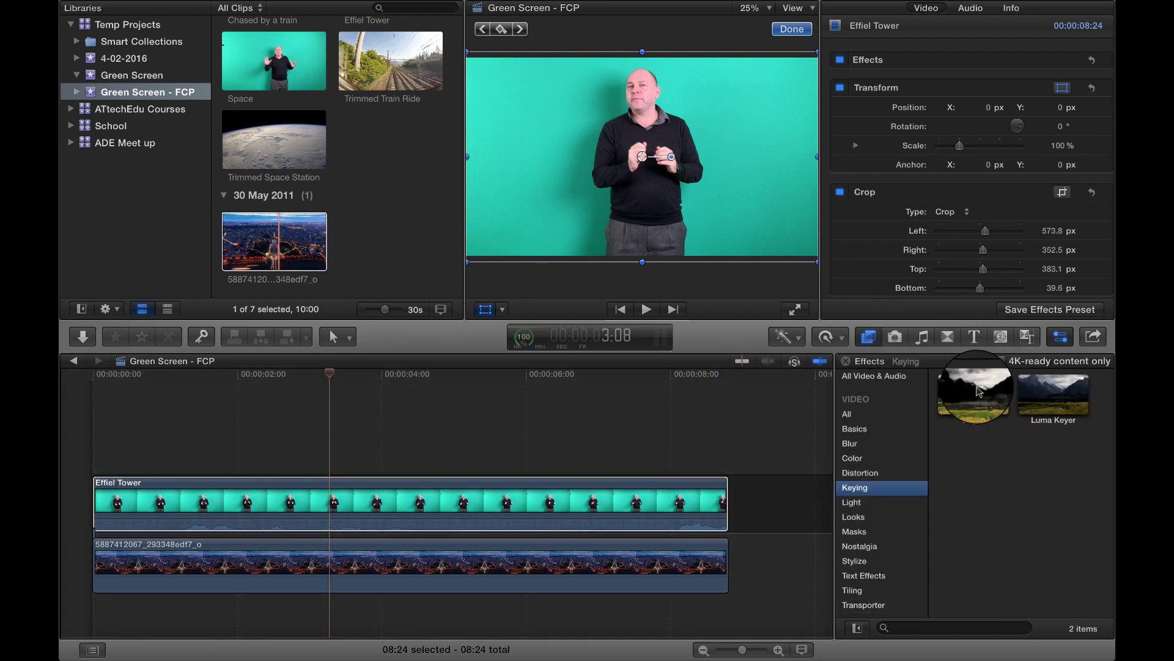
pyautogui.moveTo(980, 392); pyautogui.dragTo(409, 503)
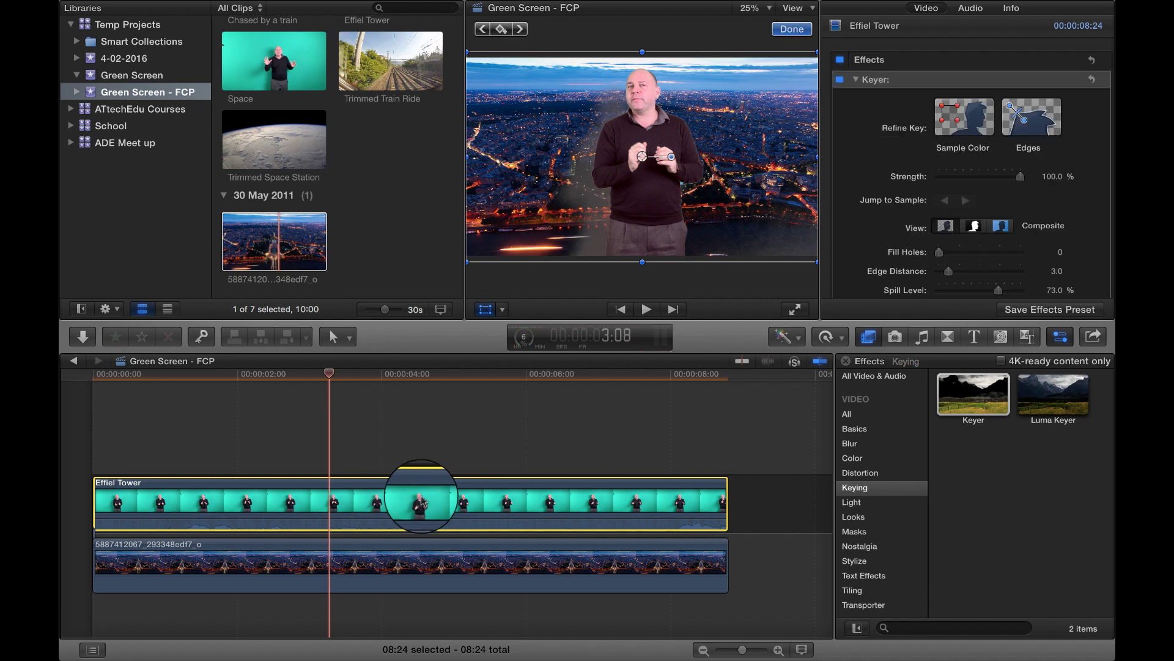
pyautogui.click(792, 29)
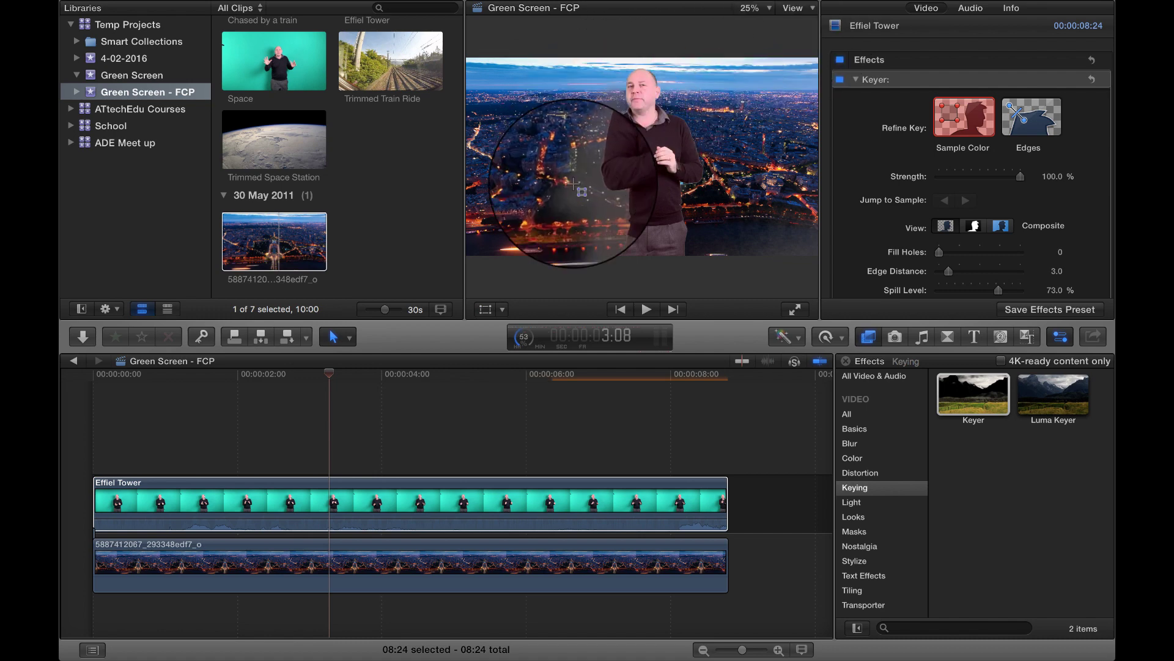
# Step: Sample the green background colour and correct the key along the presenter's edges
pyautogui.click(960, 117)
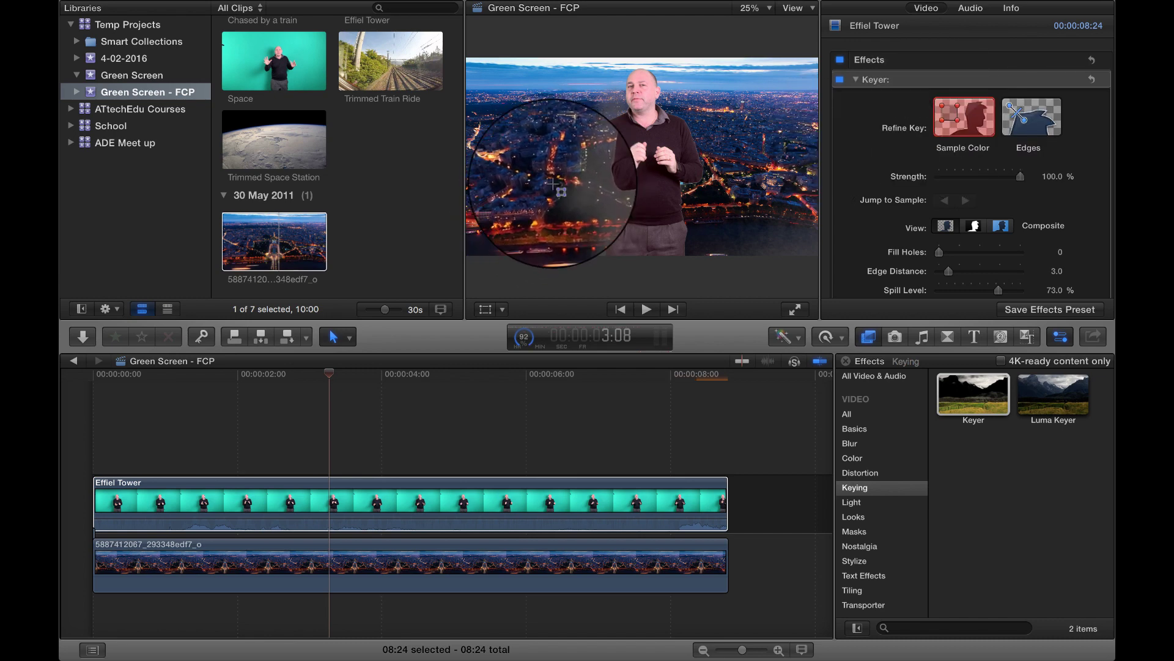
pyautogui.moveTo(568, 188); pyautogui.dragTo(580, 203)
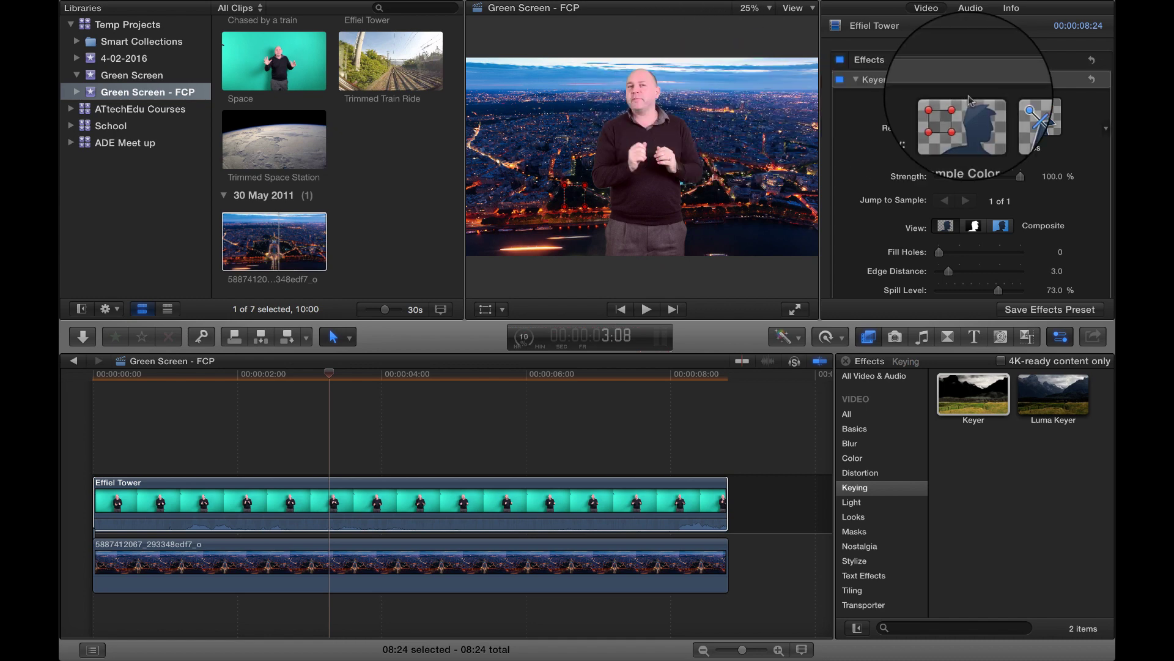
pyautogui.click(1027, 120)
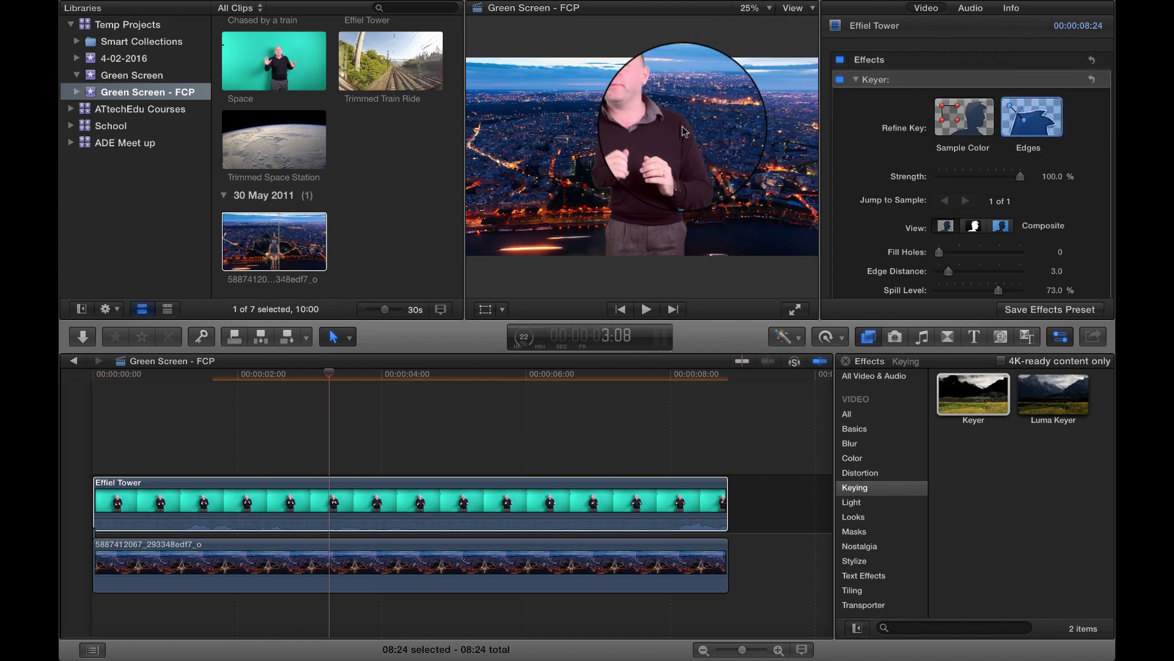
pyautogui.moveTo(696, 130); pyautogui.dragTo(629, 132)
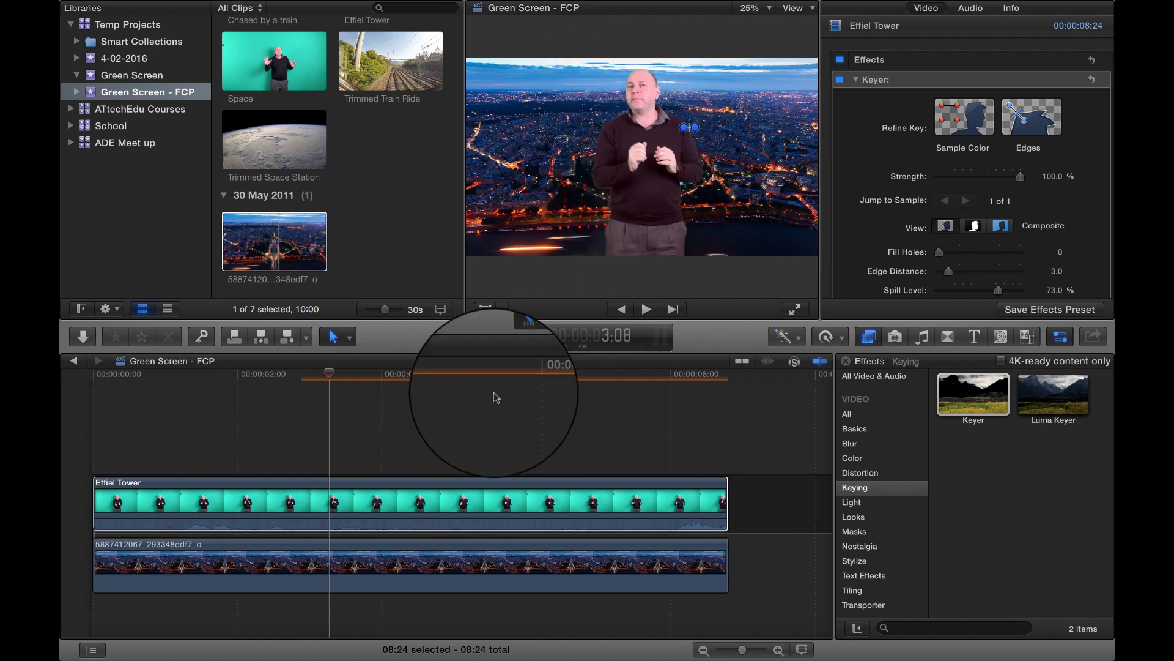
# Step: Adjust the Keyer's Fill Holes slider, settling it at 0.89
pyautogui.scroll(-2, 944, 218)
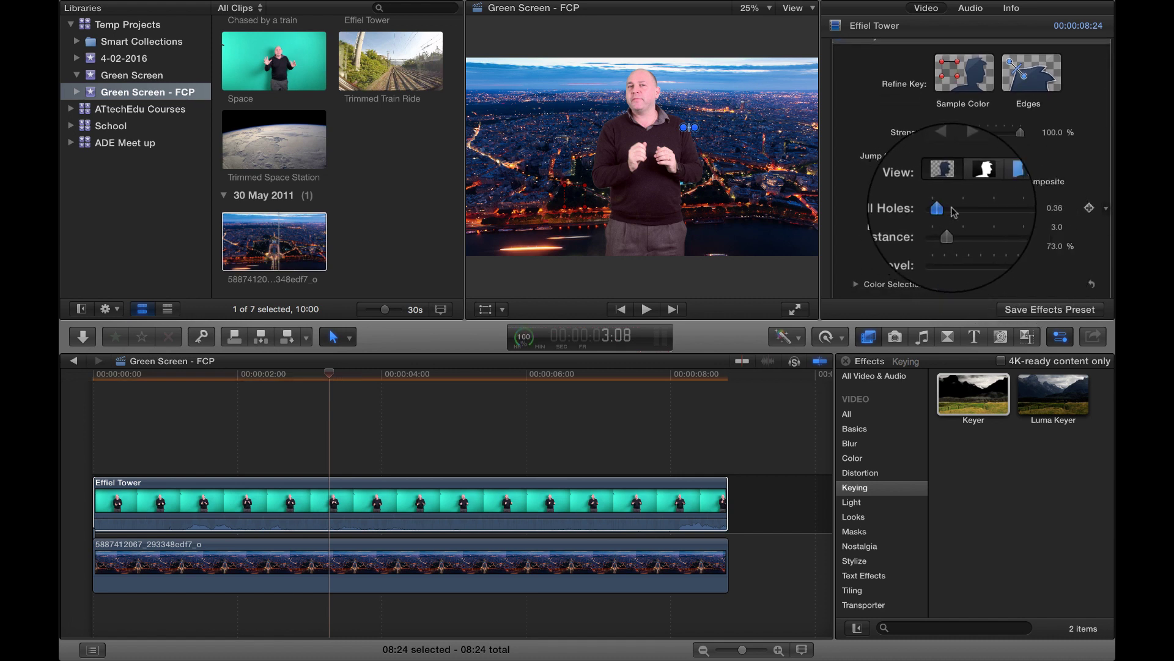
pyautogui.moveTo(958, 211); pyautogui.dragTo(1011, 213)
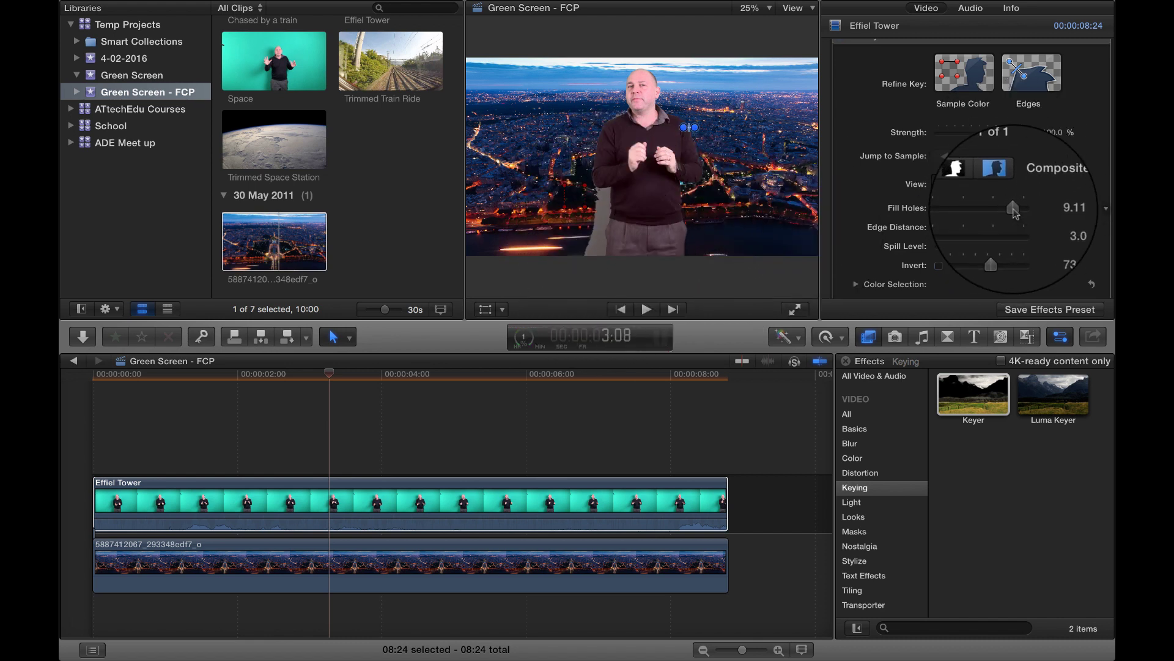
pyautogui.moveTo(1013, 211); pyautogui.dragTo(940, 215)
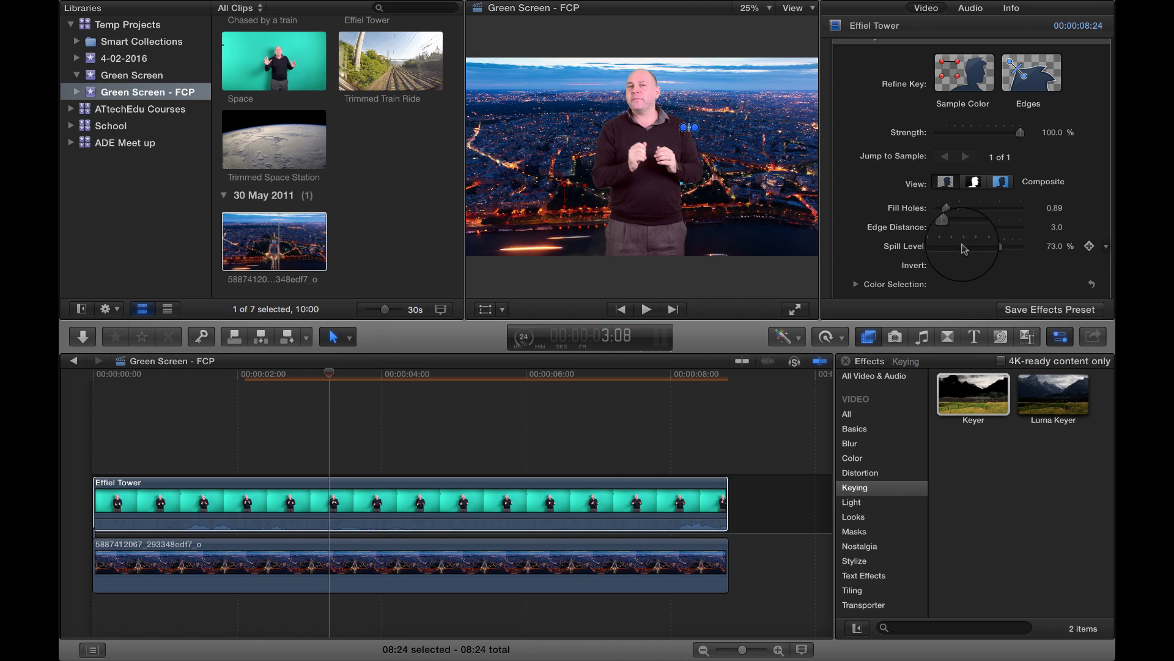
pyautogui.scroll(-2, 964, 249)
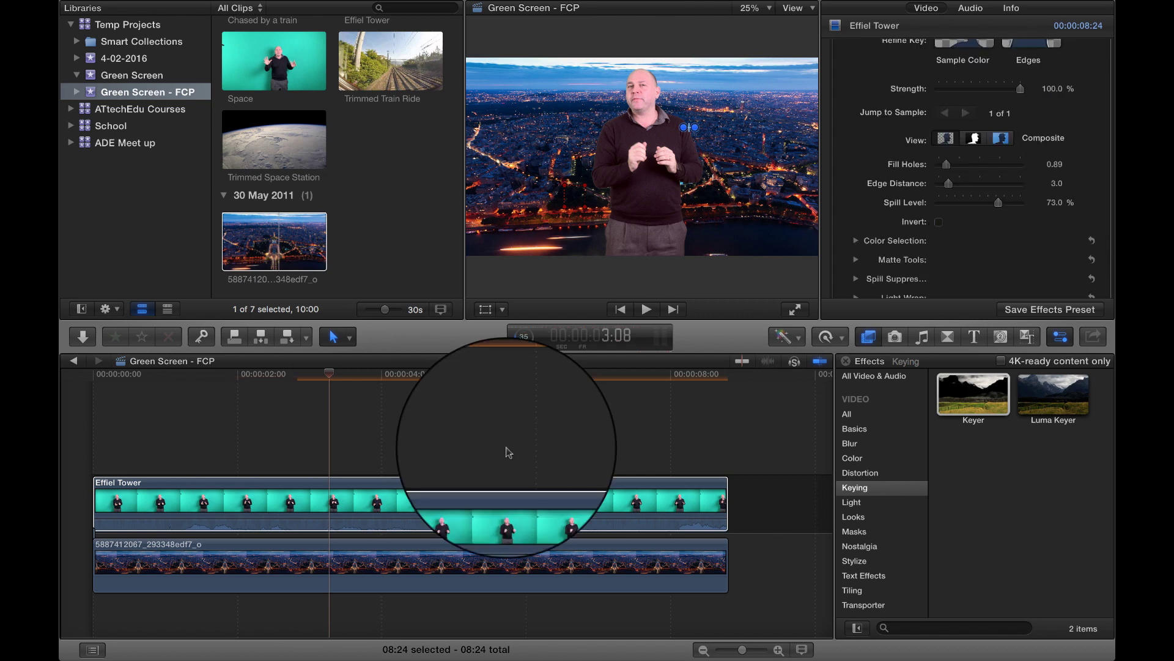
# Step: Play the keyed Effiel Tower result from the start of the timeline
pyautogui.click(101, 380)
pyautogui.press('space')
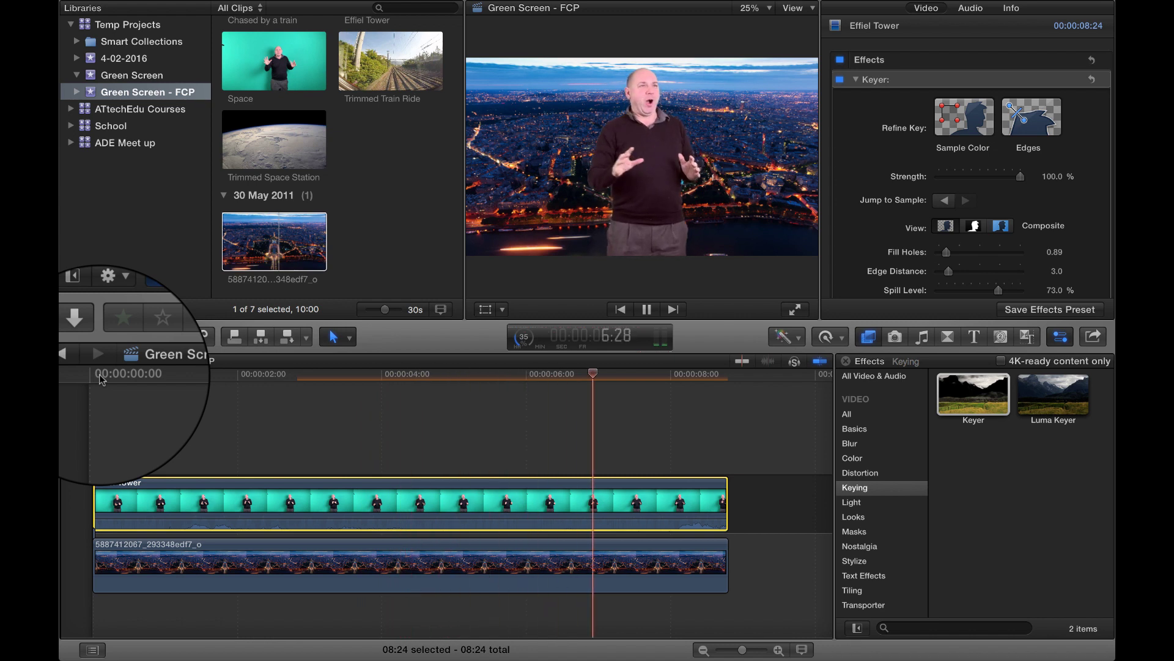
pyautogui.press('space')
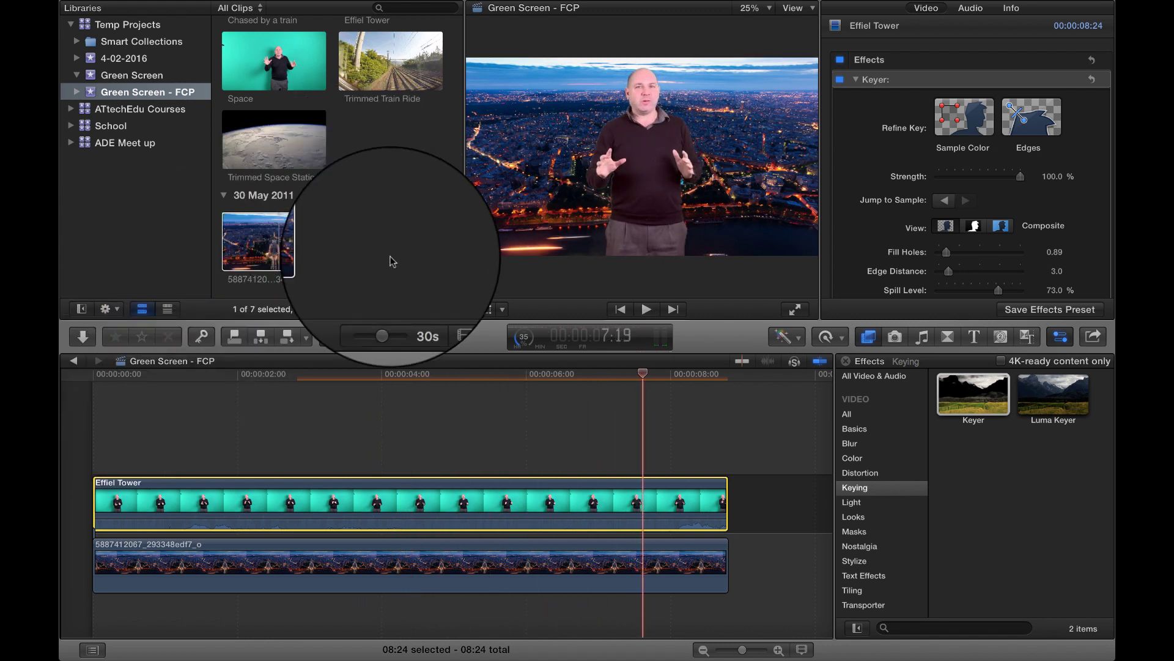
# Step: Append the 07:25 Chased by a train clip after Effiel Tower and play it
pyautogui.scroll(3, 404, 171)
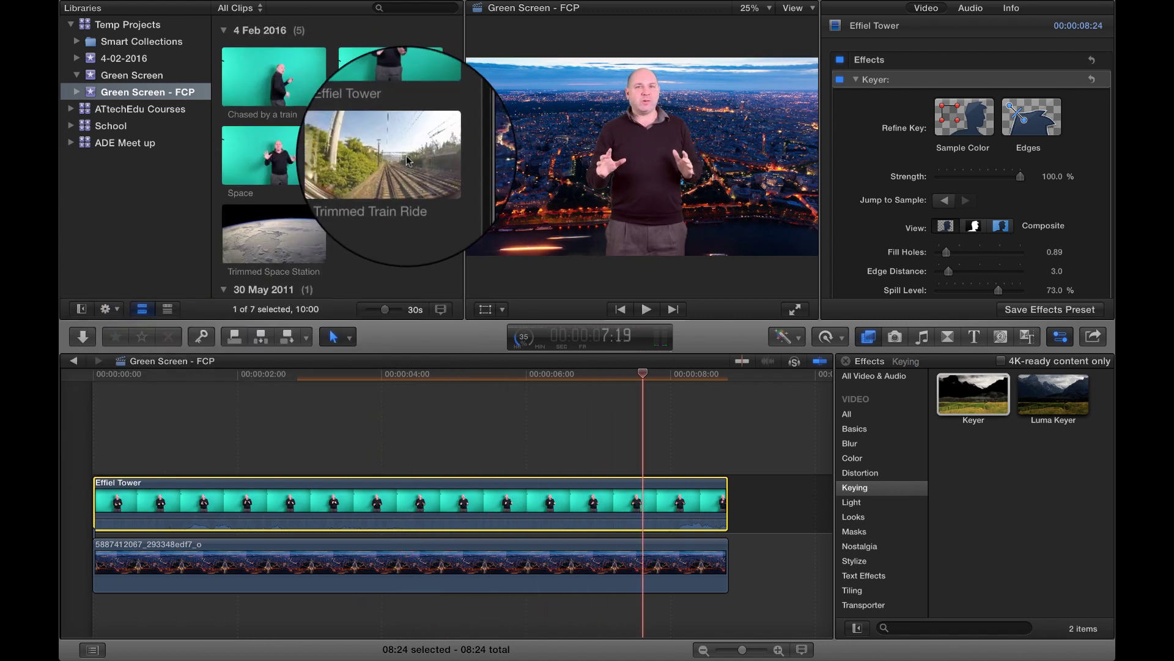
pyautogui.click(273, 80)
pyautogui.hscroll(4, 795, 440)
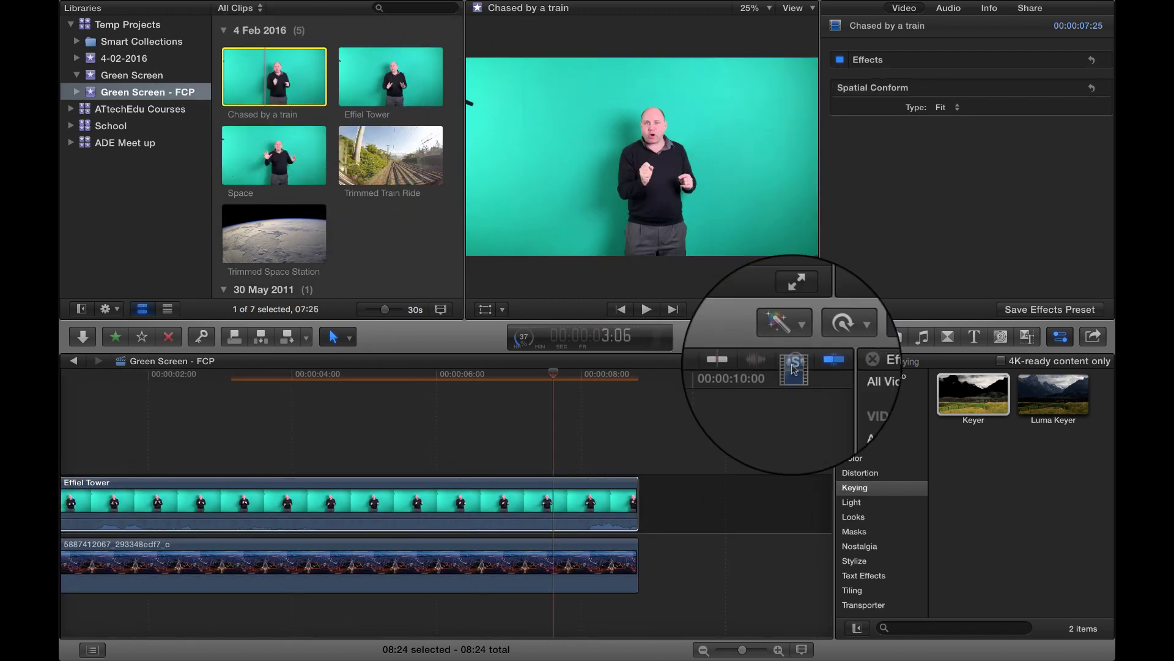
pyautogui.press('e')
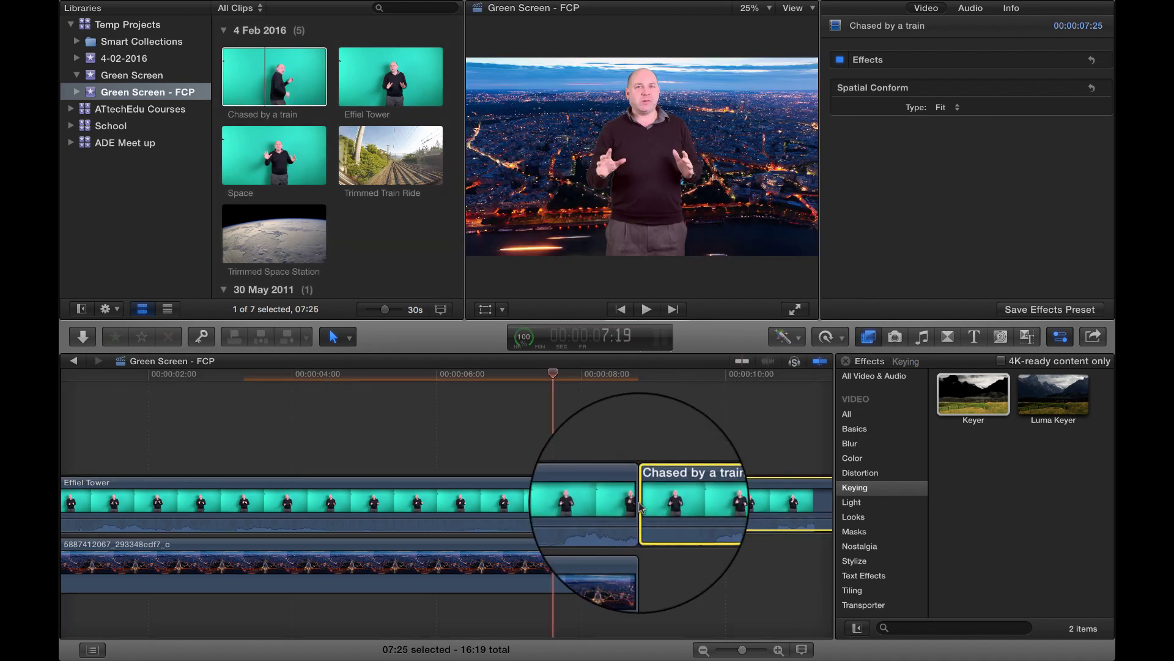
pyautogui.click(638, 375)
pyautogui.press('space')
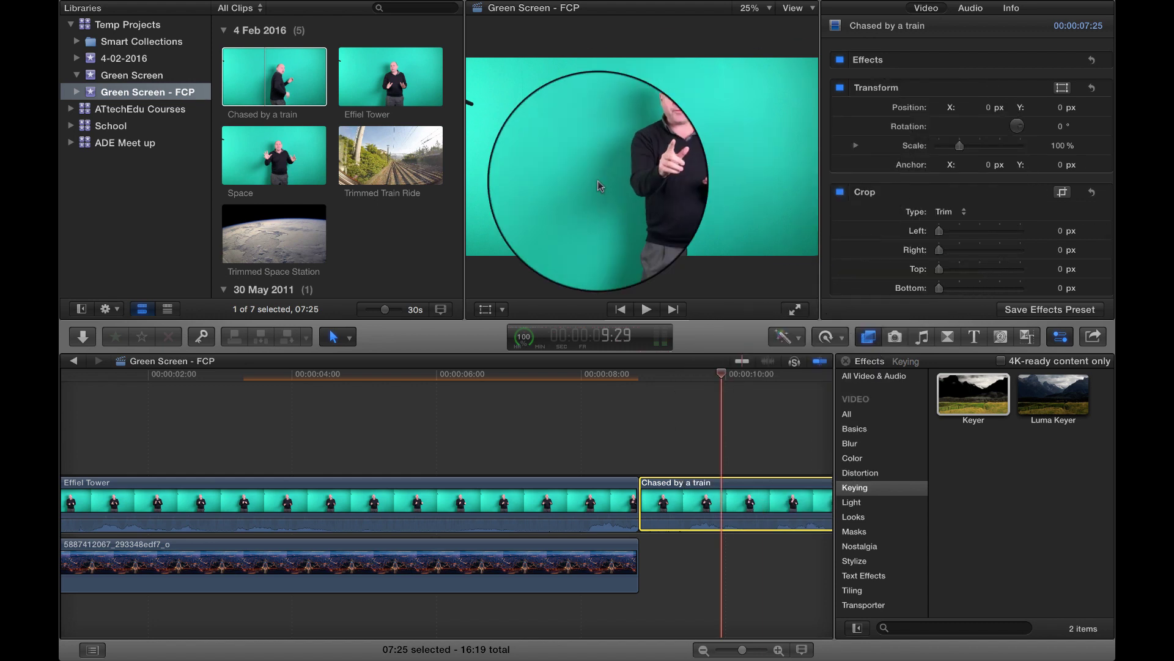
# Step: Crop away the top and left sides of the Chased by a train clip
pyautogui.click(486, 310)
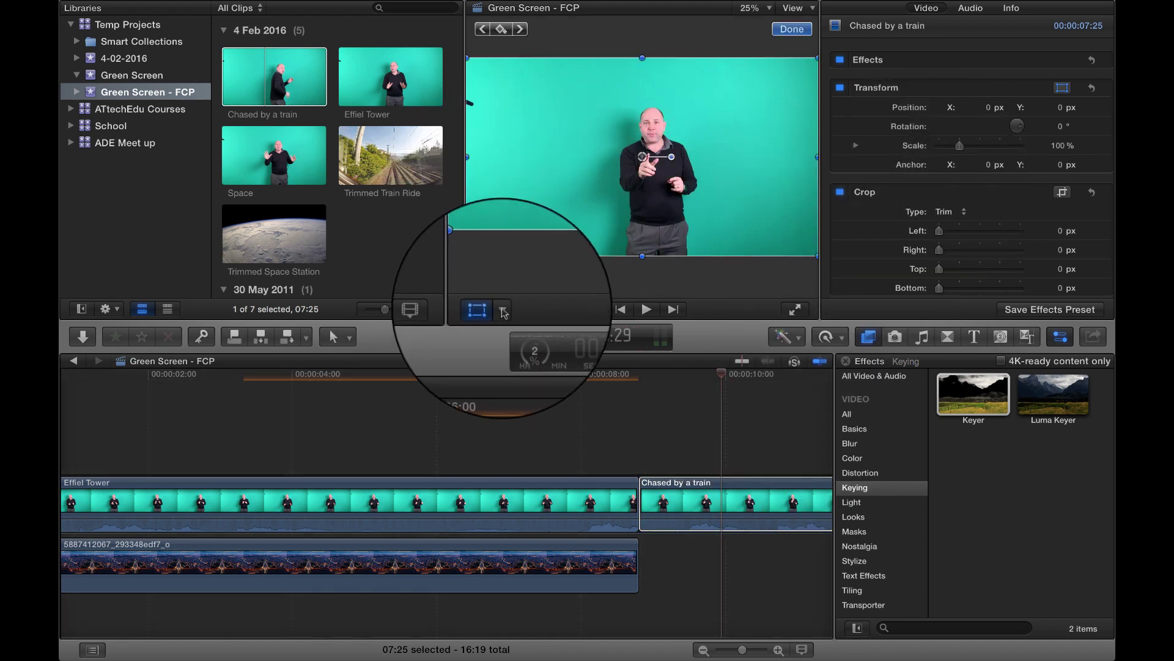
pyautogui.click(509, 310)
pyautogui.click(553, 348)
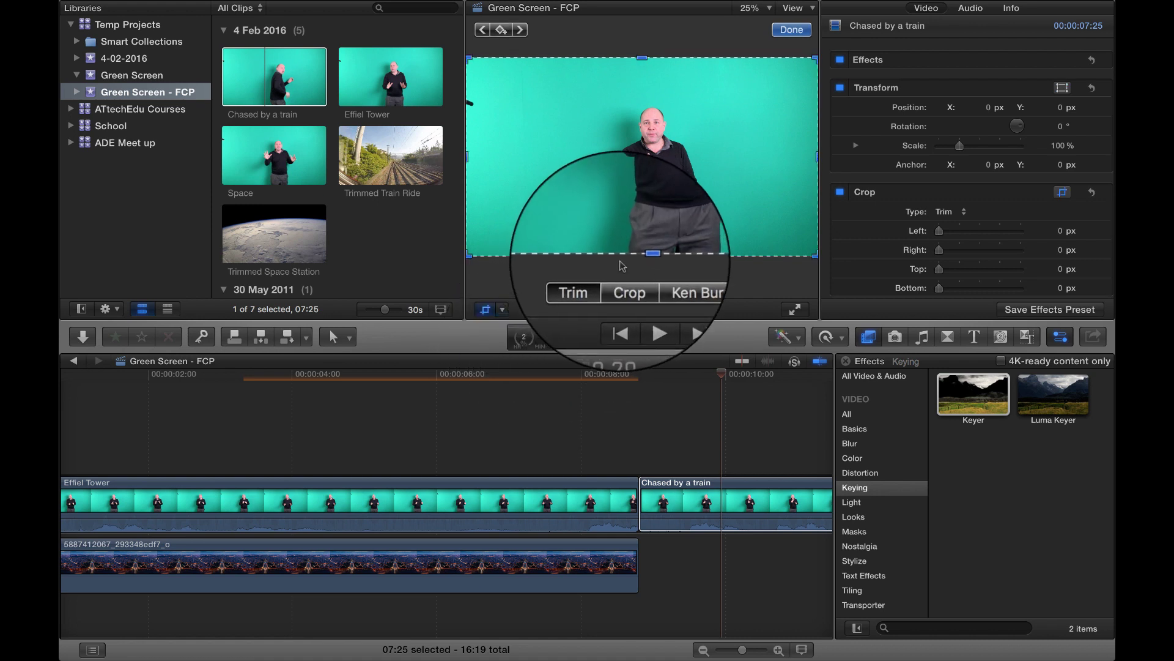
pyautogui.click(624, 284)
pyautogui.moveTo(468, 59); pyautogui.dragTo(489, 75)
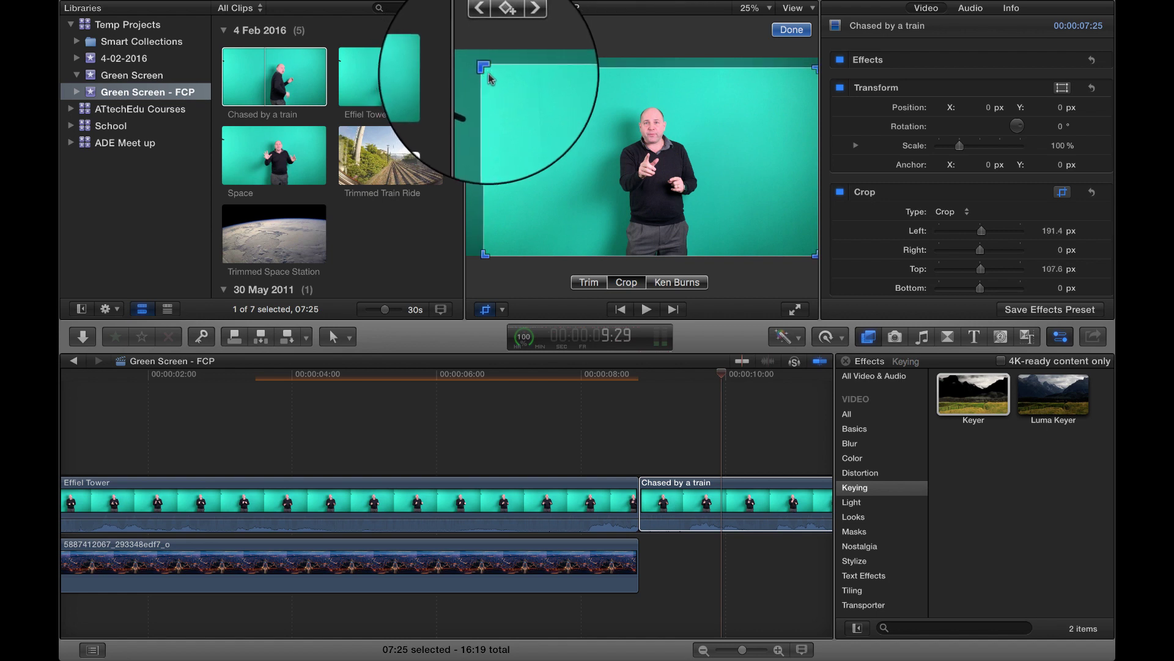
pyautogui.click(792, 30)
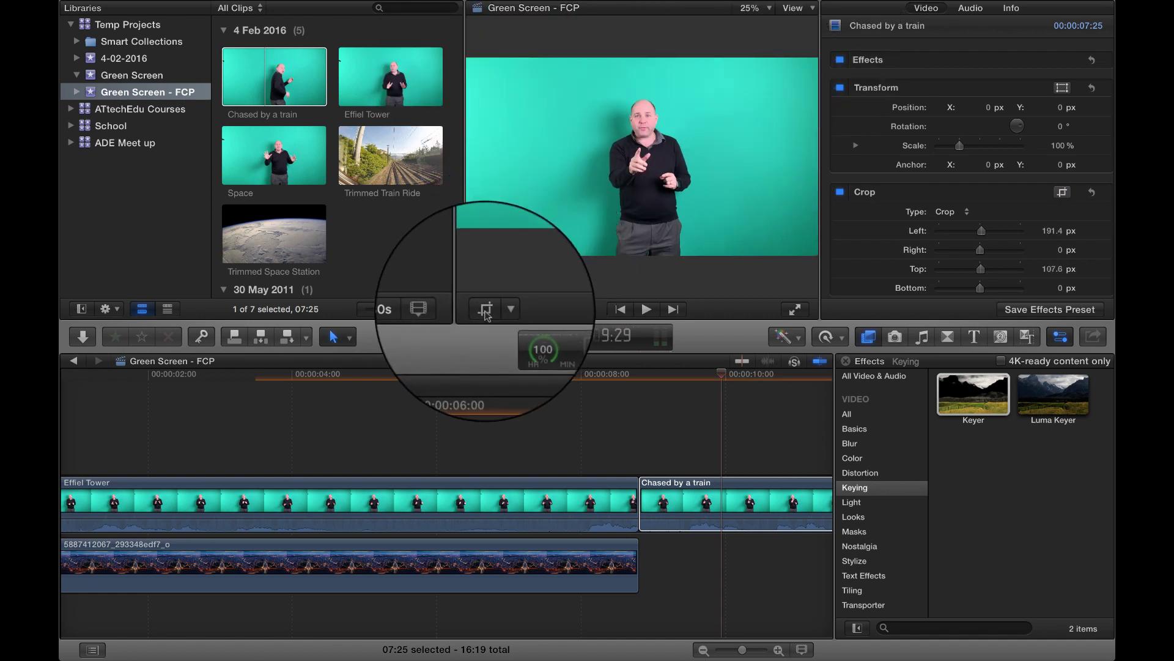
# Step: Scale the clip to 51.65% and move it down to position −57.0, −543.9 px
pyautogui.click(511, 309)
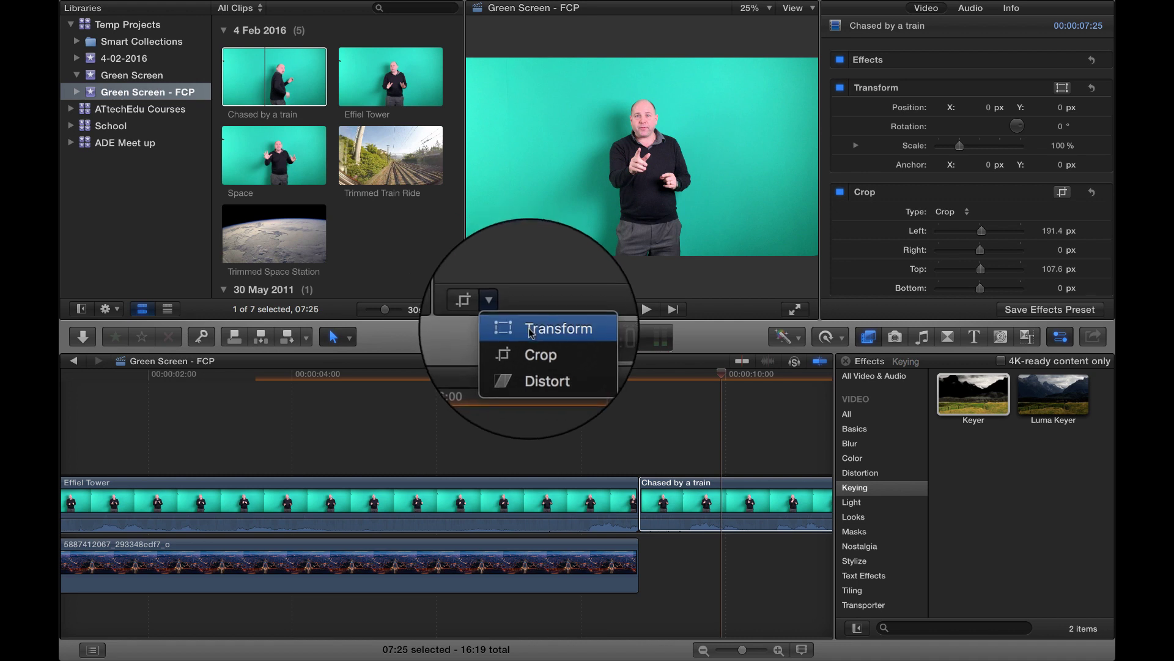
pyautogui.click(521, 325)
pyautogui.moveTo(468, 60); pyautogui.dragTo(548, 105)
pyautogui.moveTo(656, 158); pyautogui.dragTo(656, 208)
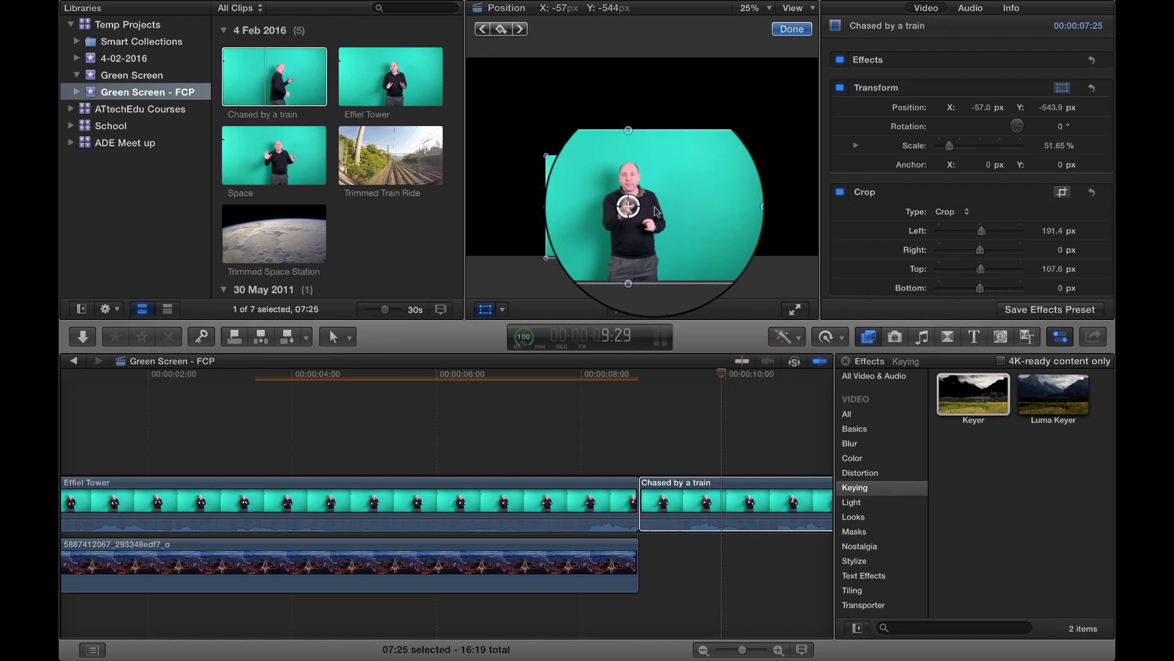
pyautogui.hscroll(5, 636, 465)
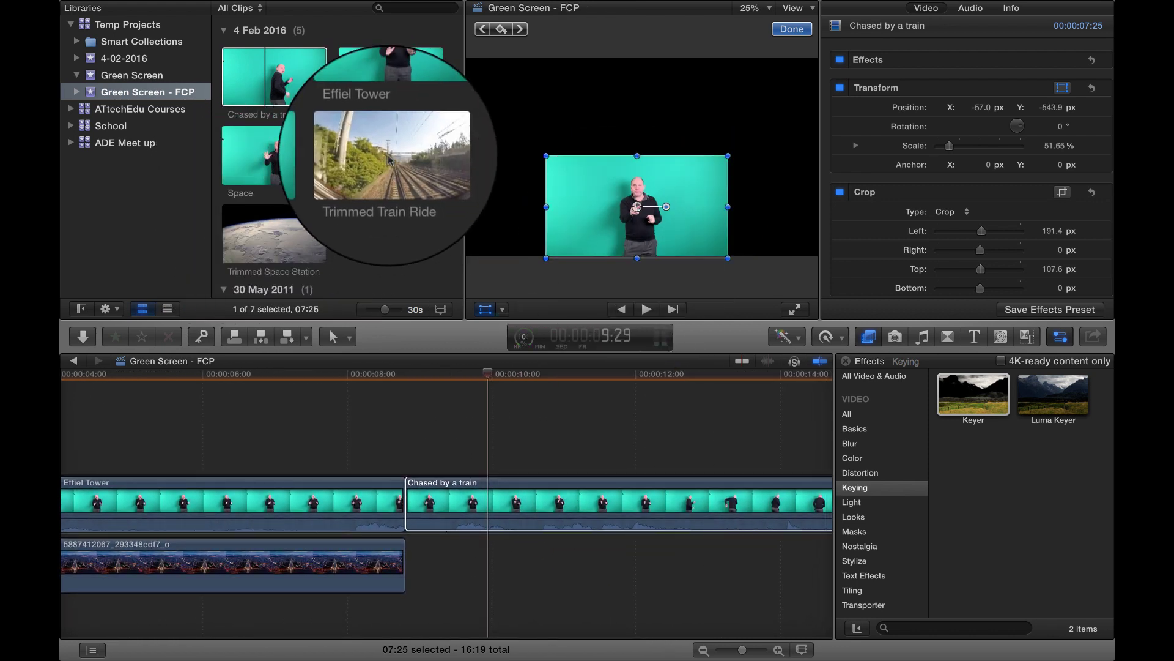
# Step: Add the Trimmed Train Ride footage as background and apply Keyer to Chased by a train
pyautogui.click(386, 149)
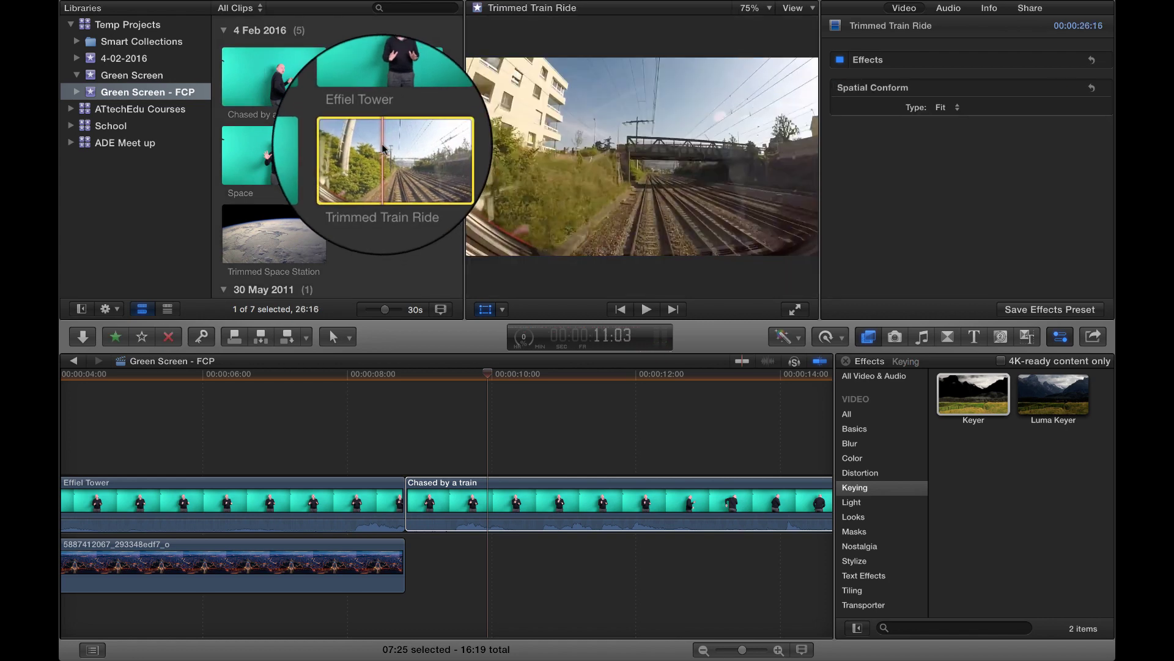
pyautogui.moveTo(386, 148); pyautogui.dragTo(406, 566)
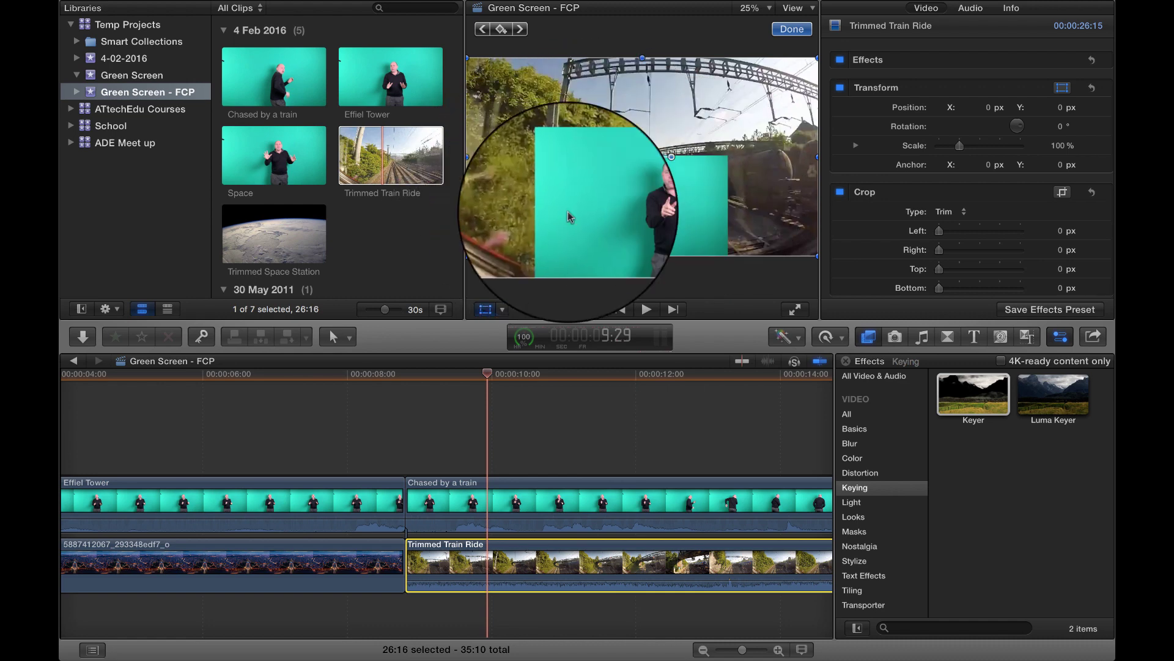
pyautogui.click(645, 489)
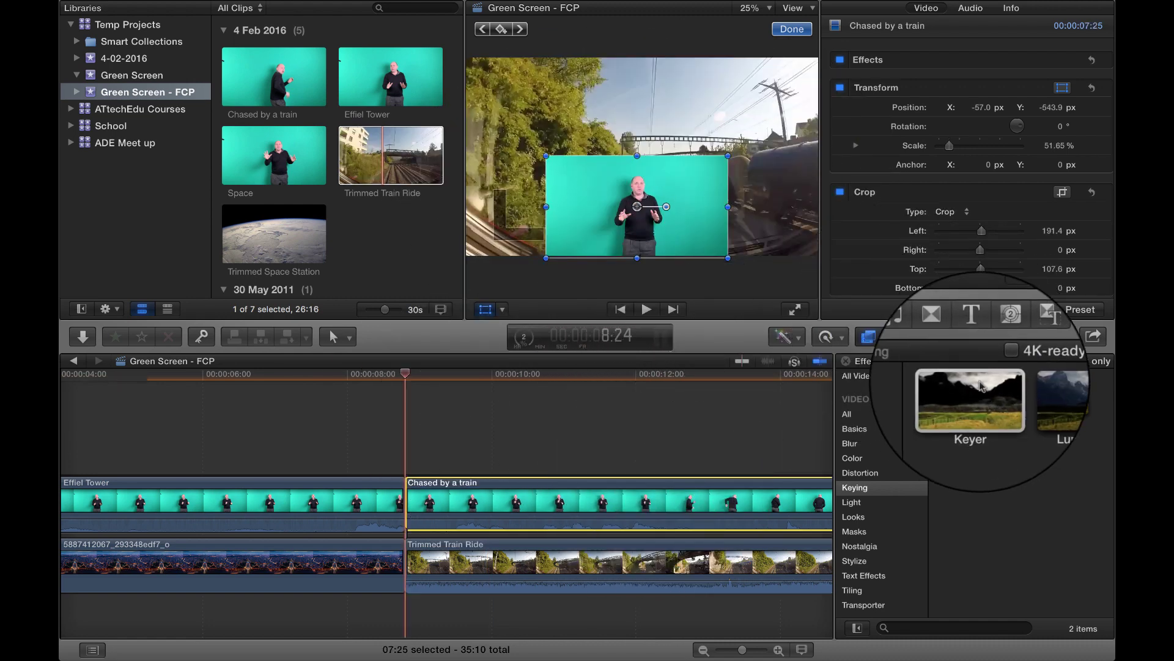
pyautogui.moveTo(982, 392); pyautogui.dragTo(675, 499)
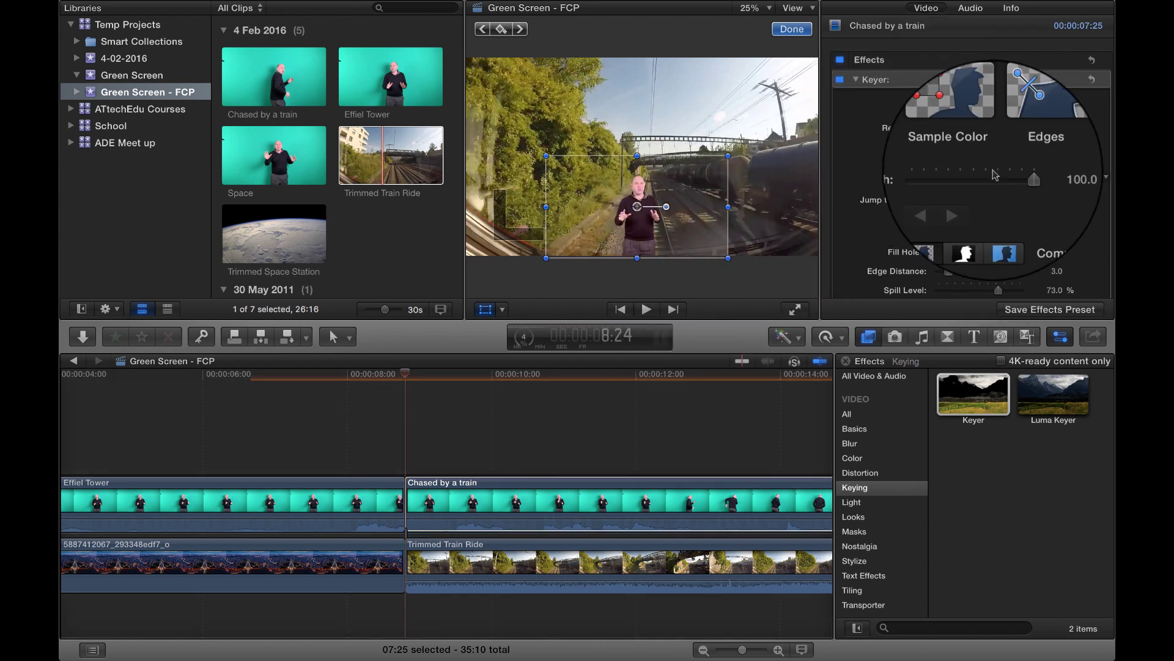
# Step: Refine the Chased by a train key with a colour sample from the leftover screen area
pyautogui.click(792, 28)
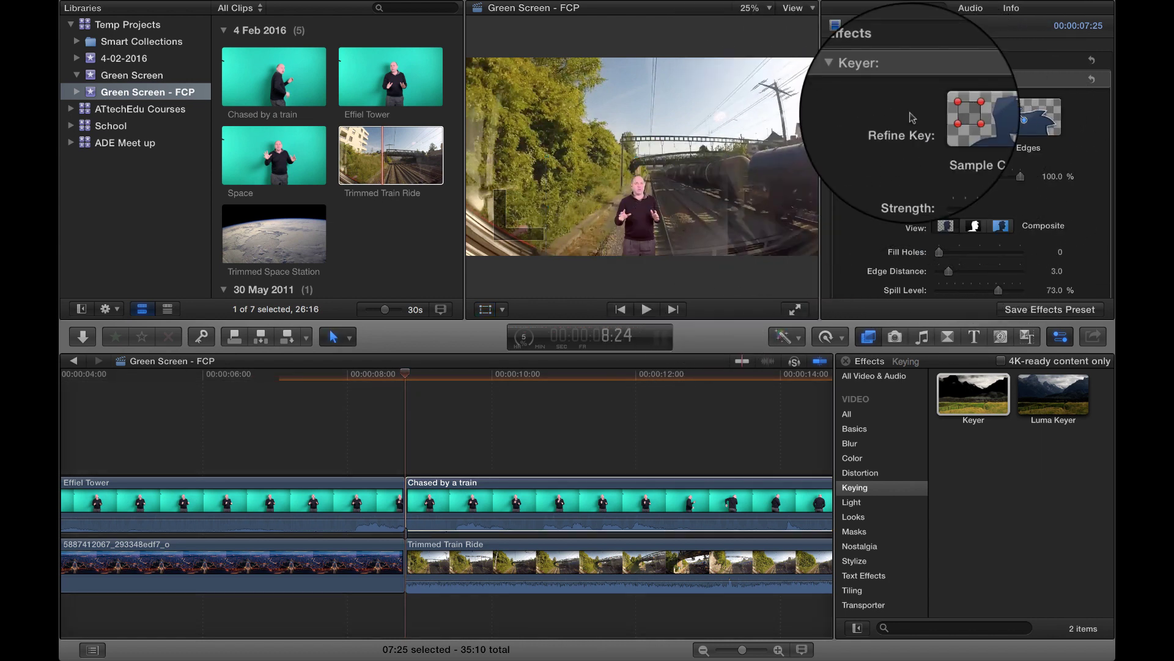
pyautogui.click(953, 118)
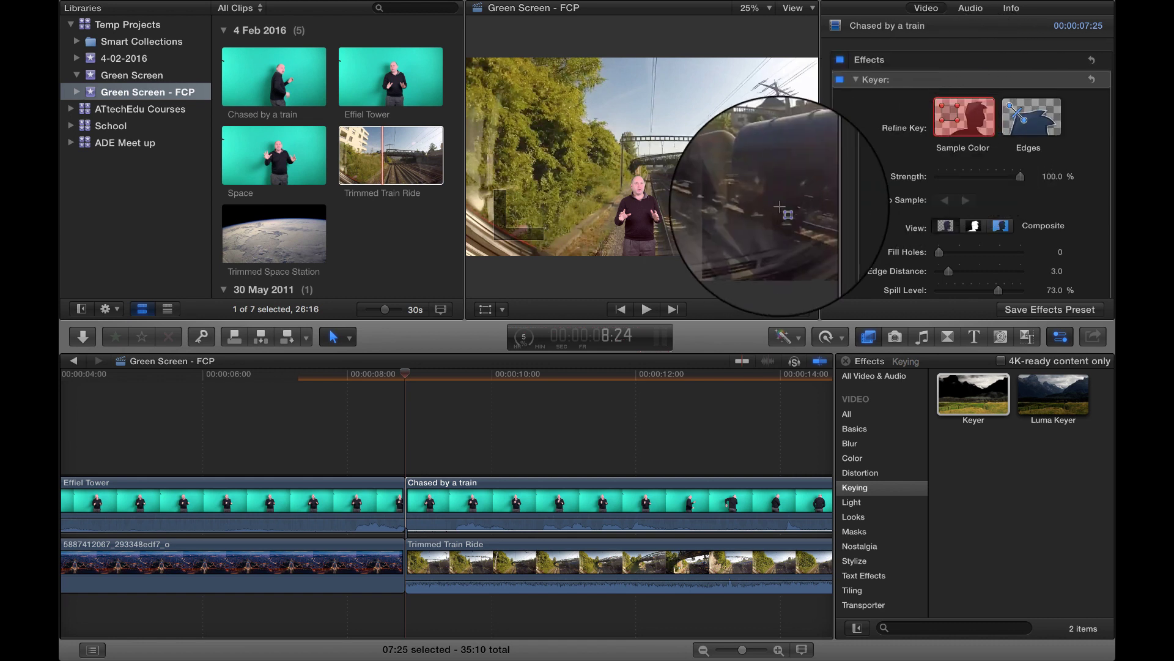
pyautogui.moveTo(719, 215); pyautogui.dragTo(731, 225)
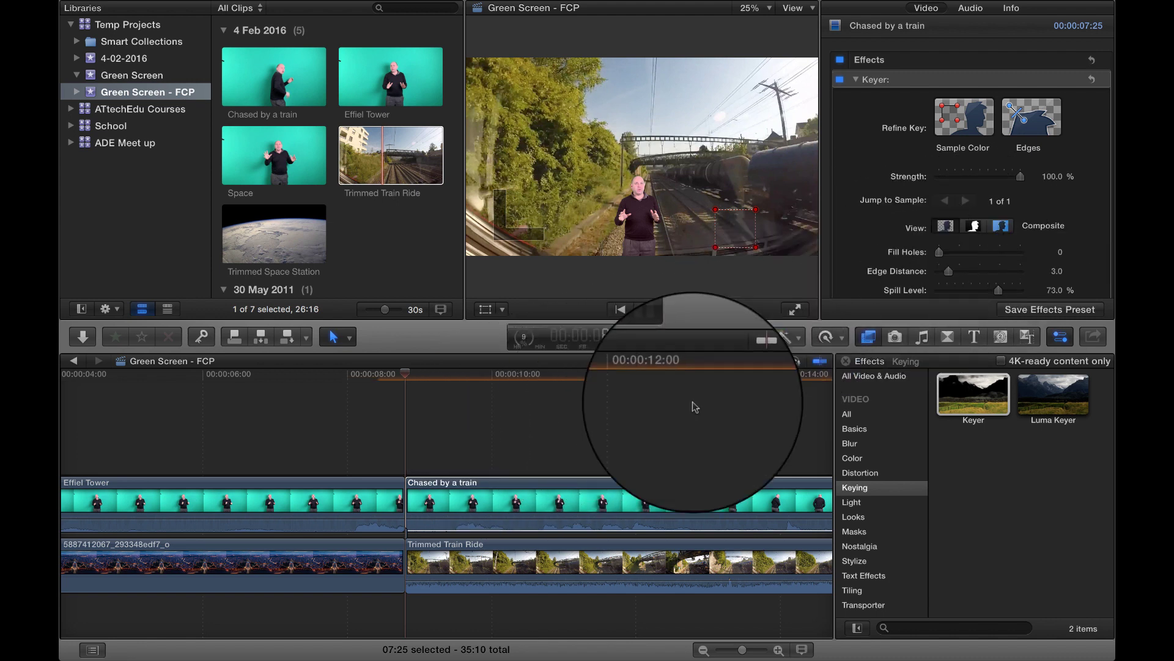
pyautogui.click(406, 375)
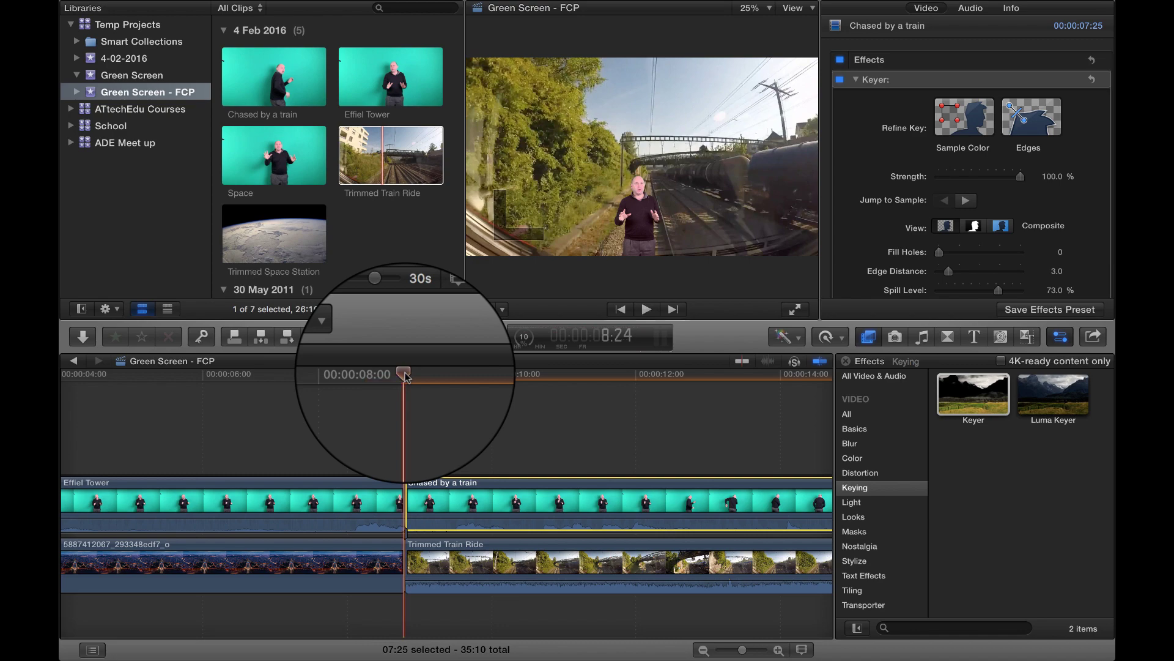
# Step: Play back the timeline to review the key, then scrub back to about 11:16
pyautogui.press('space')
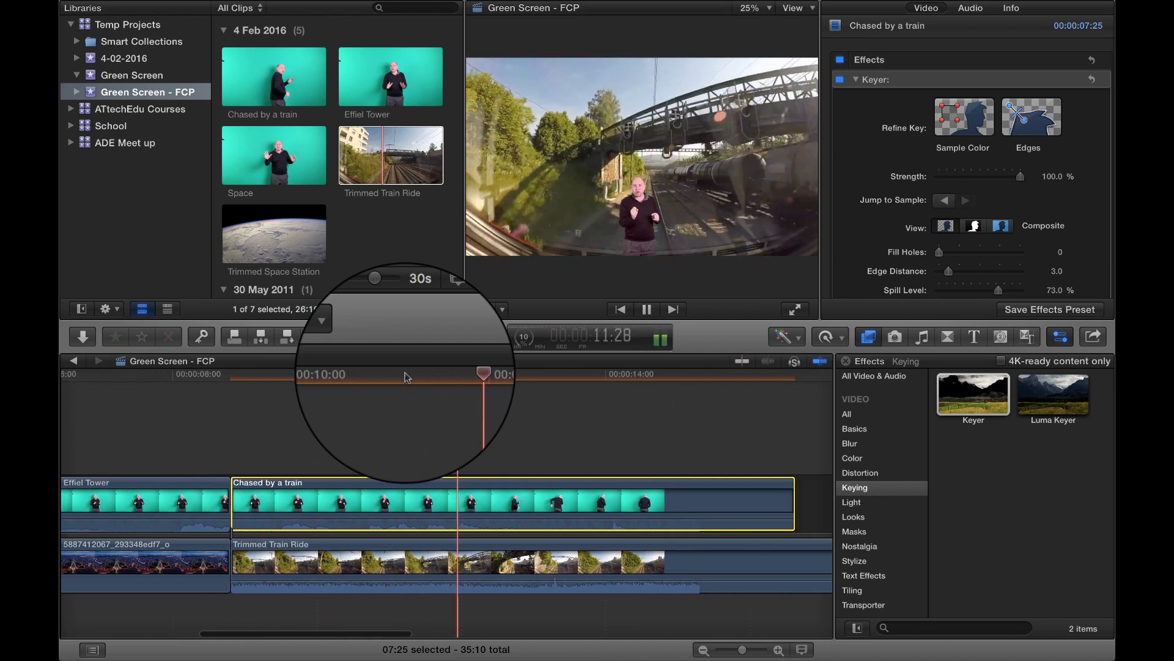
pyautogui.press('space')
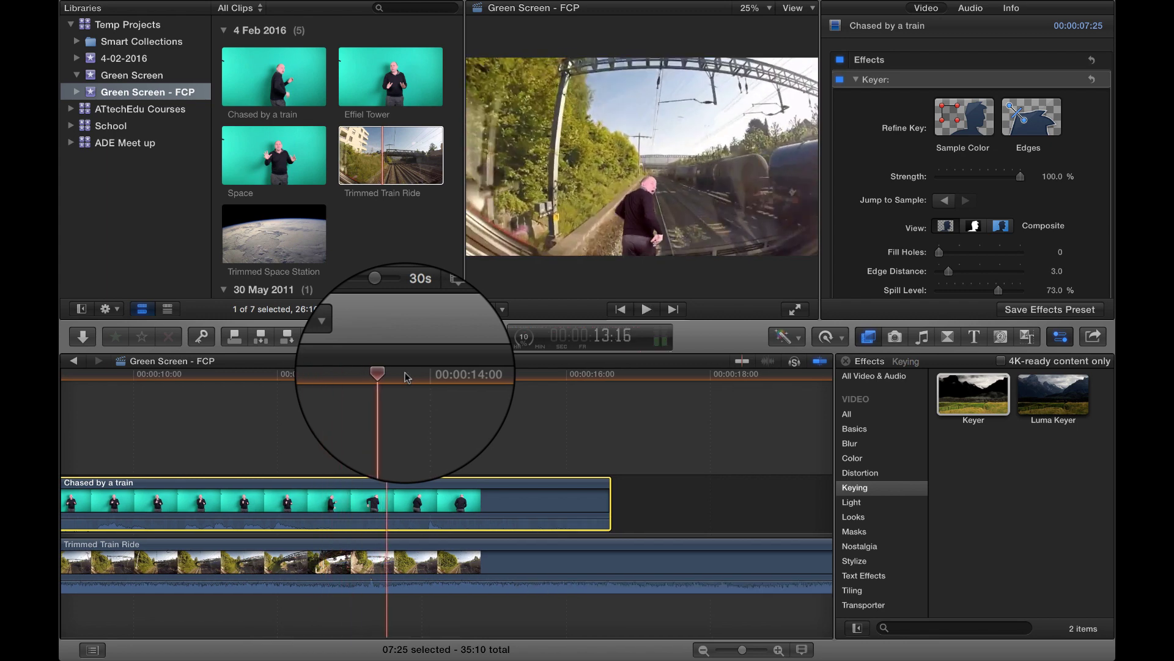
pyautogui.moveTo(394, 375); pyautogui.dragTo(337, 404)
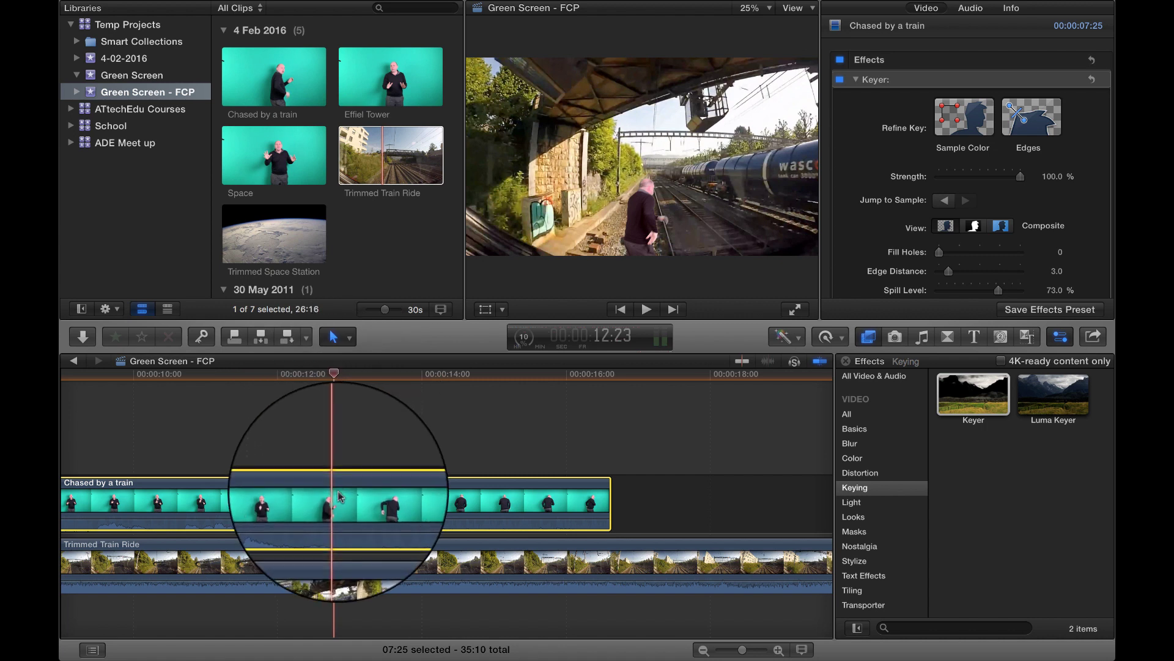
# Step: Split Chased by a train at about 12:20, undo the accidental train-footage move, and adjust the clips
pyautogui.press('p')
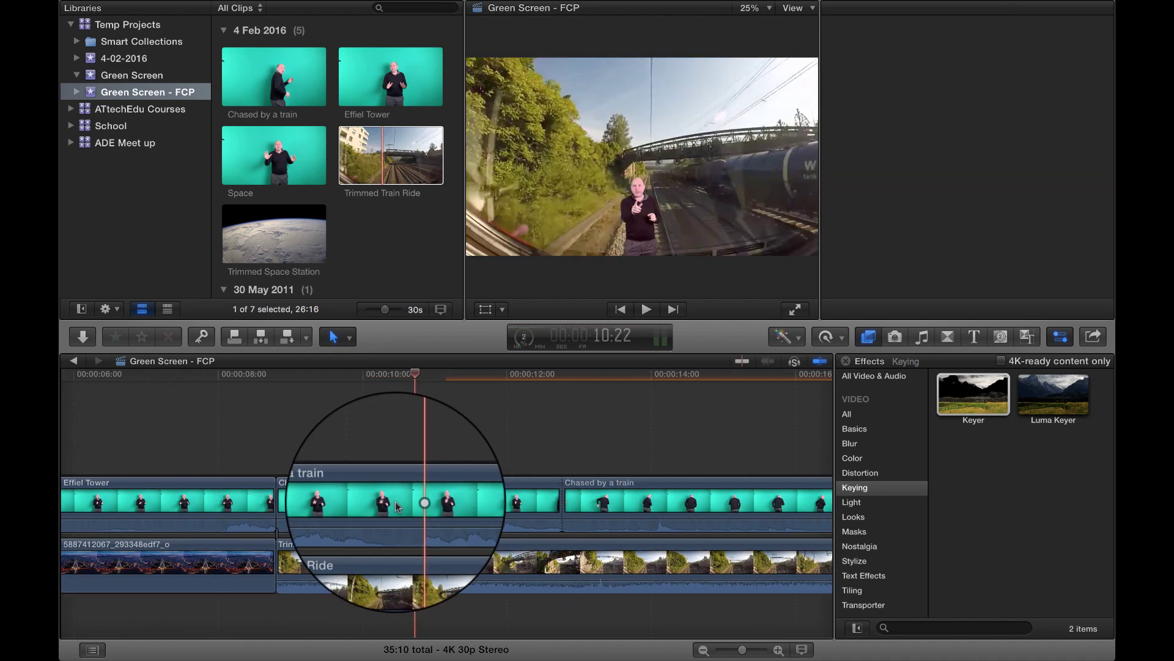
pyautogui.click(397, 507)
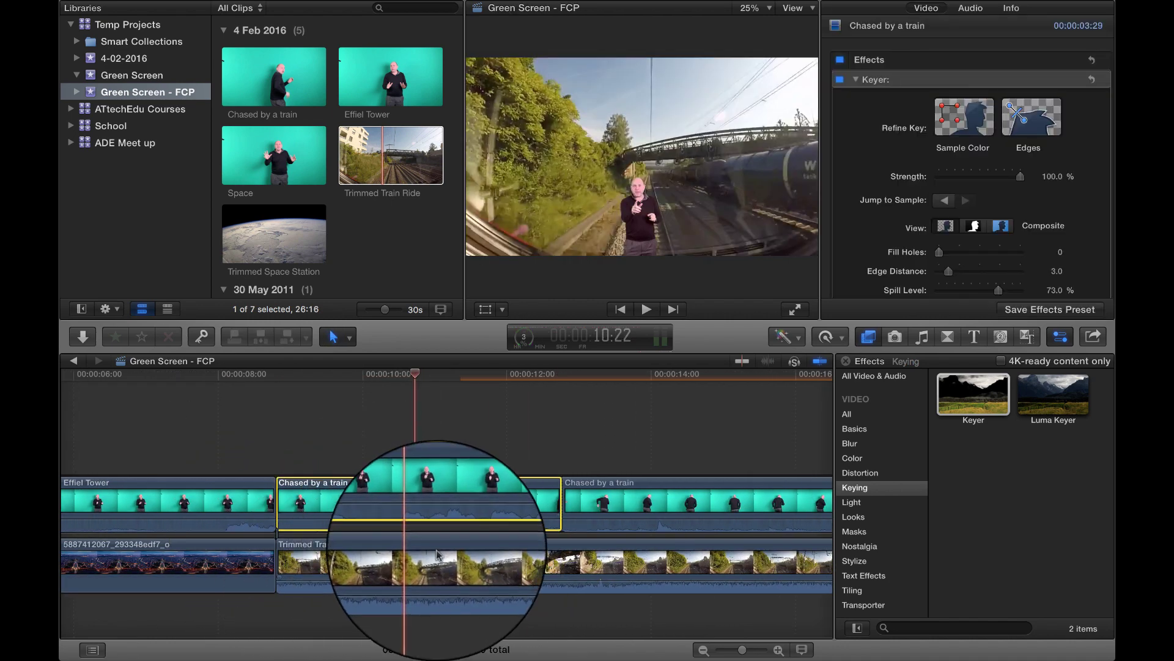
pyautogui.moveTo(432, 554); pyautogui.dragTo(791, 554)
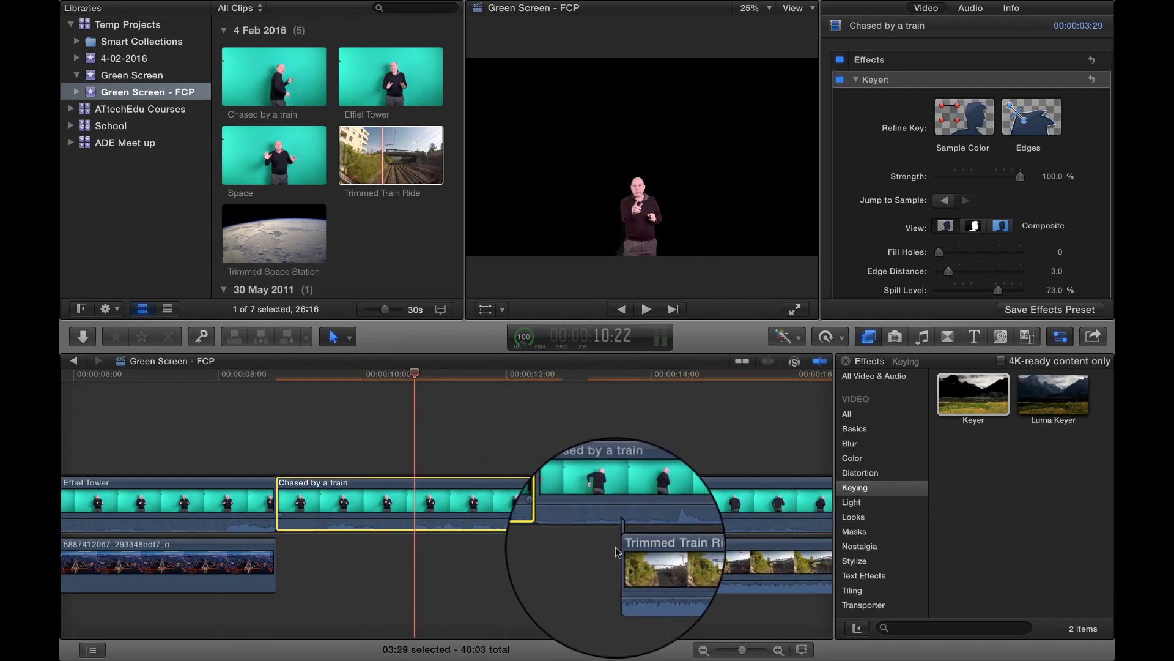
pyautogui.hotkey('ctrl', 'z')
pyautogui.moveTo(607, 564); pyautogui.dragTo(574, 565)
# Step: Cut Trimmed Train Ride where the presenter clip ends and delete its tail and gap
pyautogui.click(634, 514)
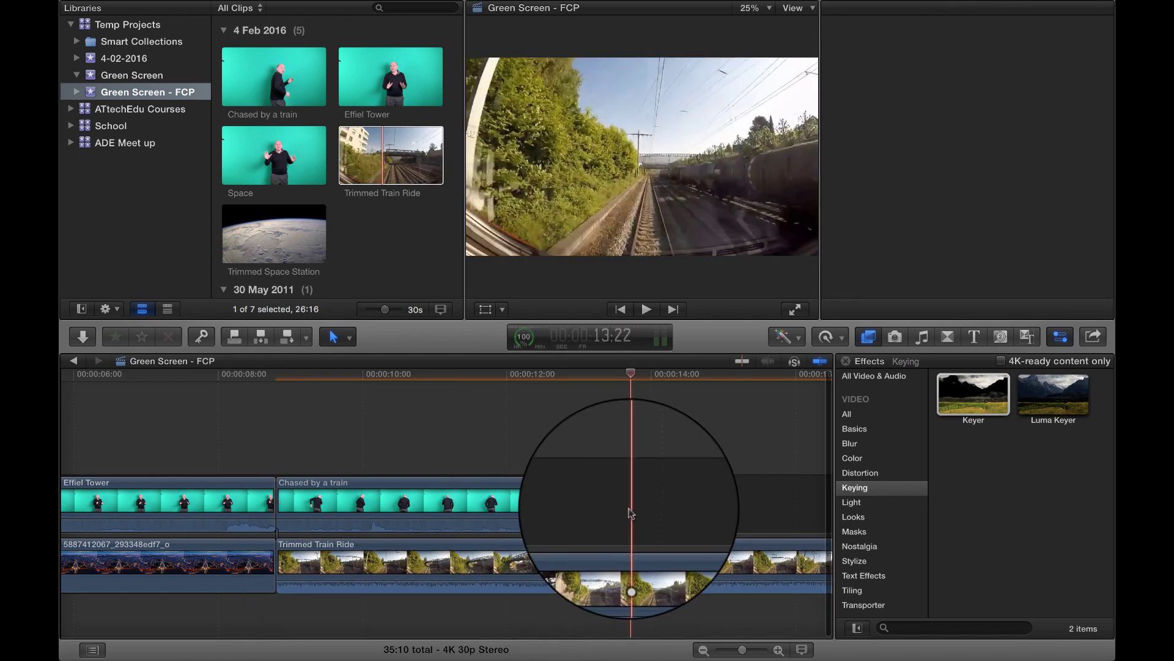
pyautogui.click(558, 374)
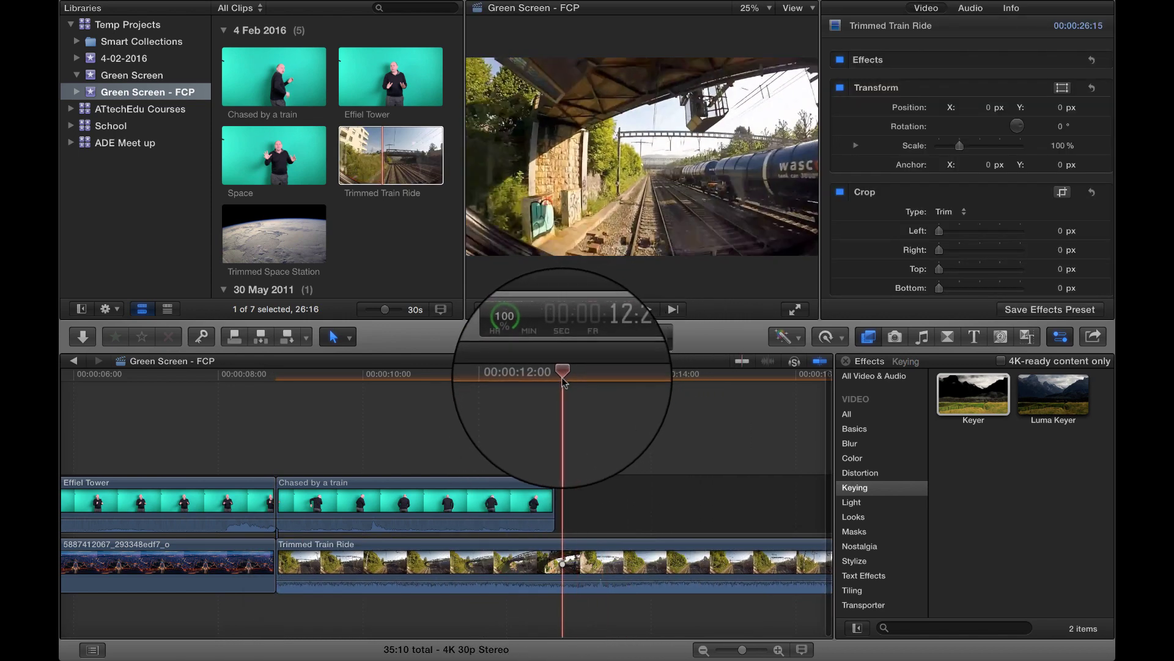
pyautogui.press('b')
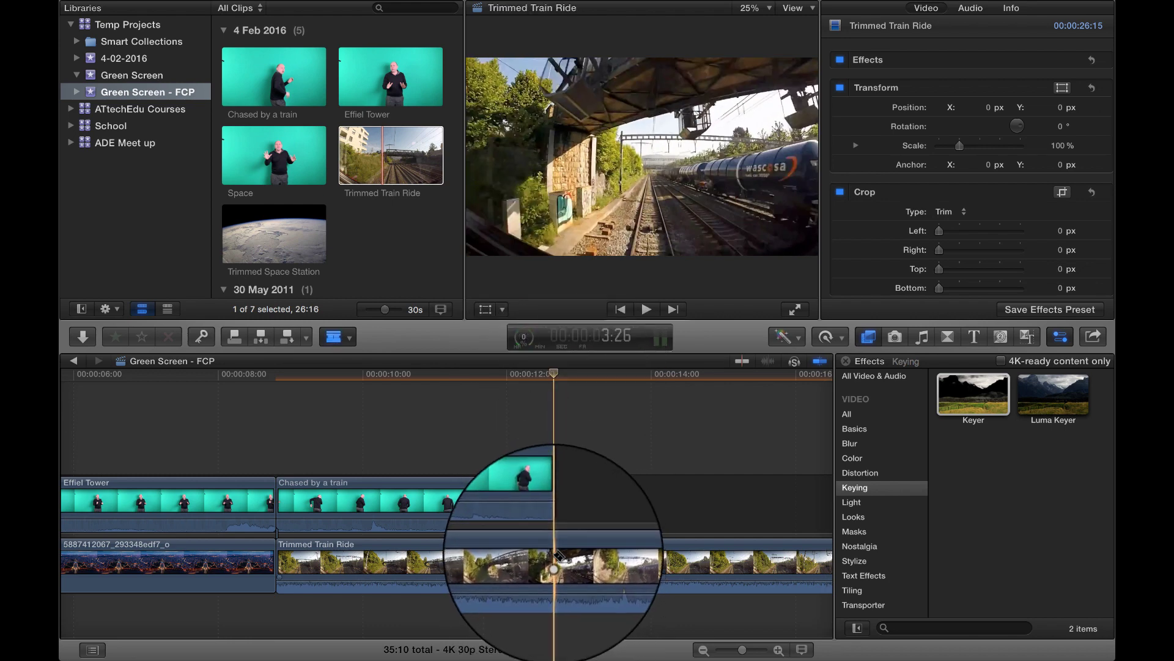
pyautogui.click(552, 558)
pyautogui.press('a')
pyautogui.click(694, 563)
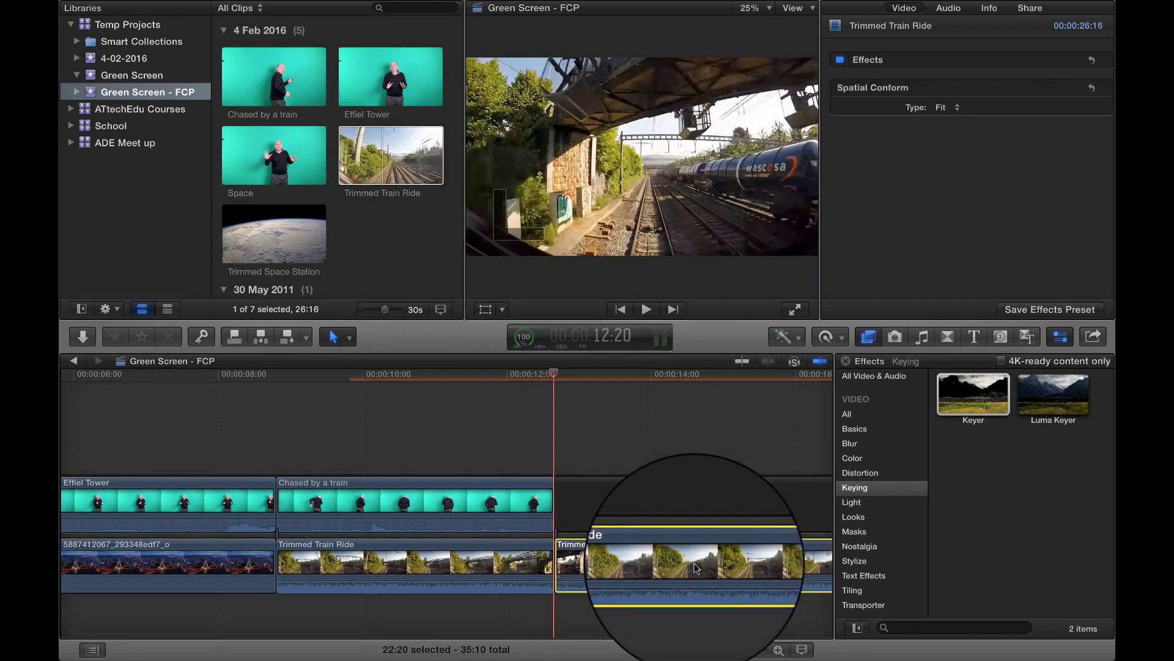
pyautogui.hotkey('shift', 'Delete')
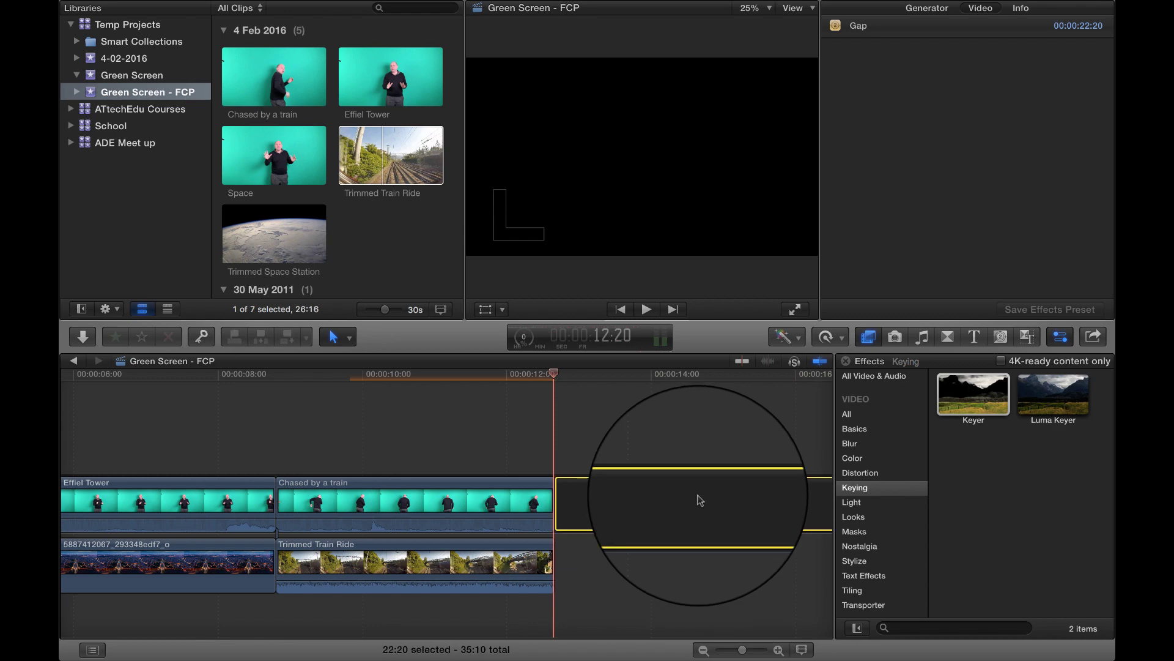
pyautogui.press('Delete')
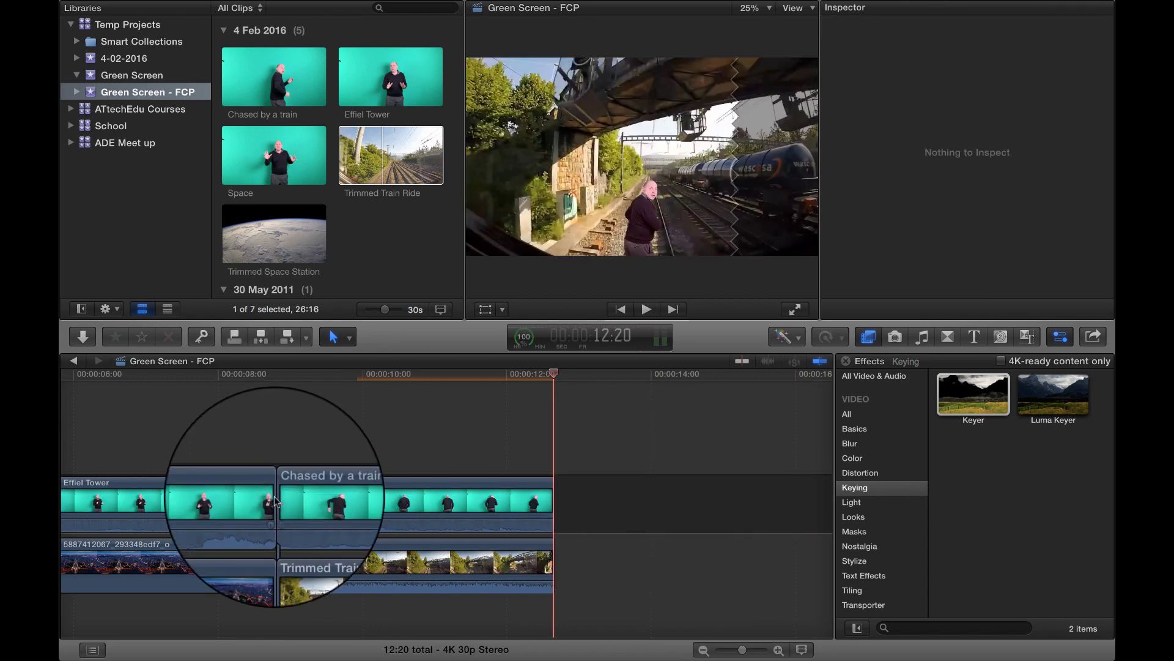
# Step: Review the new ending from around 11:05 and select the Trimmed Train Ride clip
pyautogui.click(150, 373)
pyautogui.press('space')
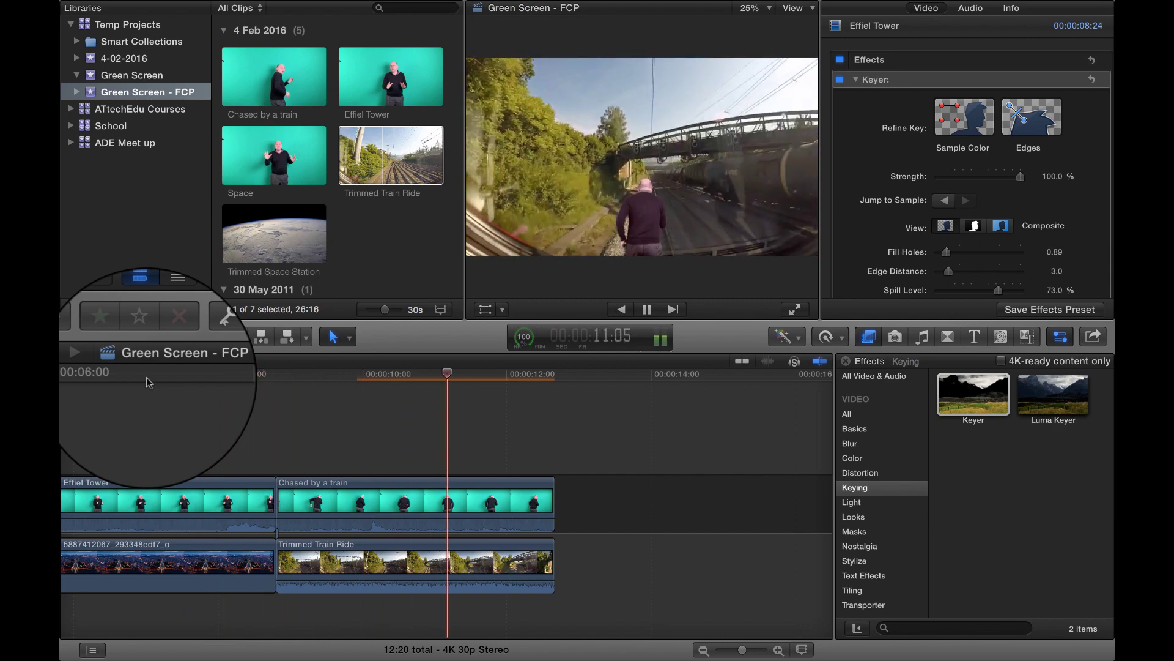
pyautogui.press('space')
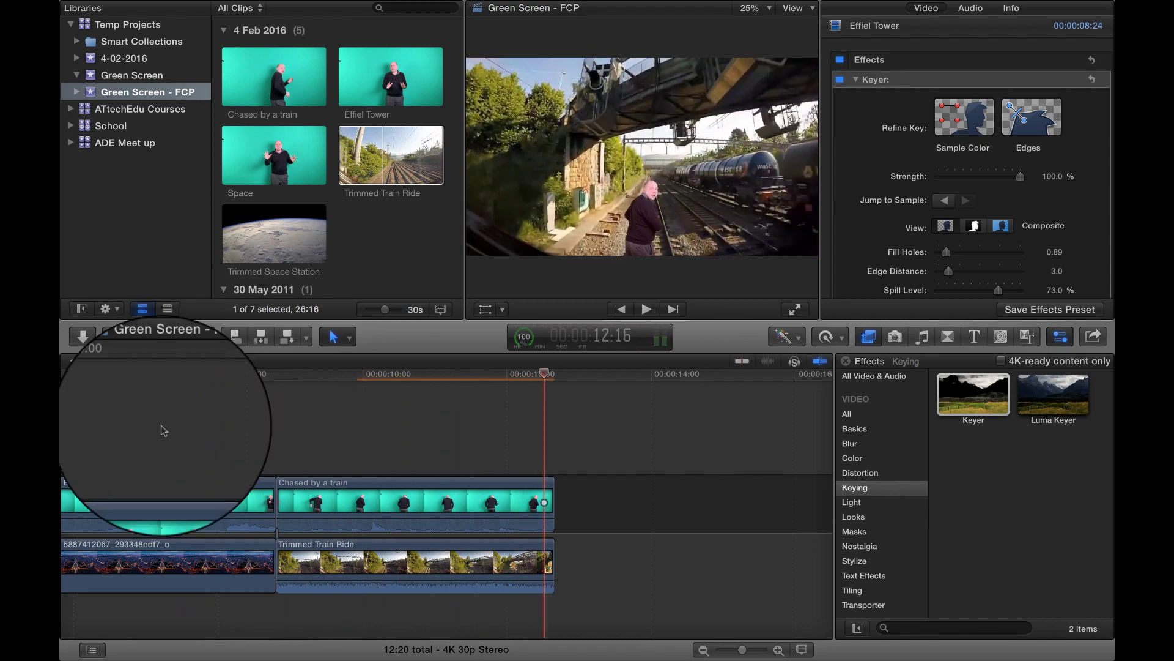
pyautogui.click(416, 560)
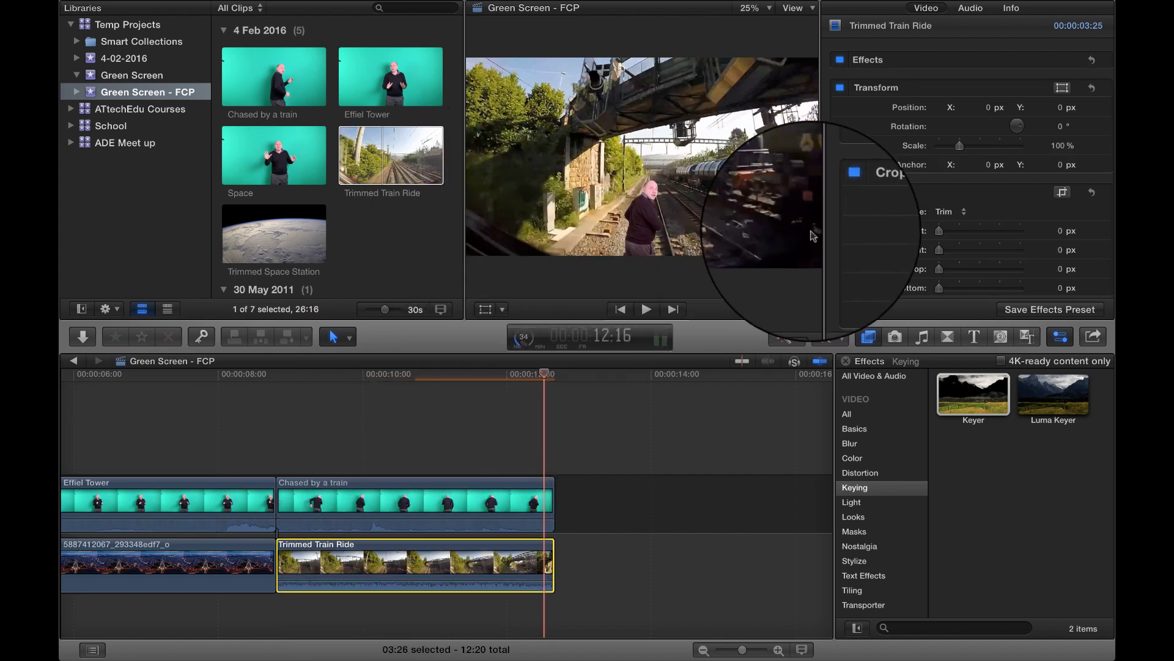
# Step: Crop Trimmed Train Ride to fill the frame: Left 164, Right 73.8, Top 49.1, Bottom 84.7
pyautogui.click(500, 314)
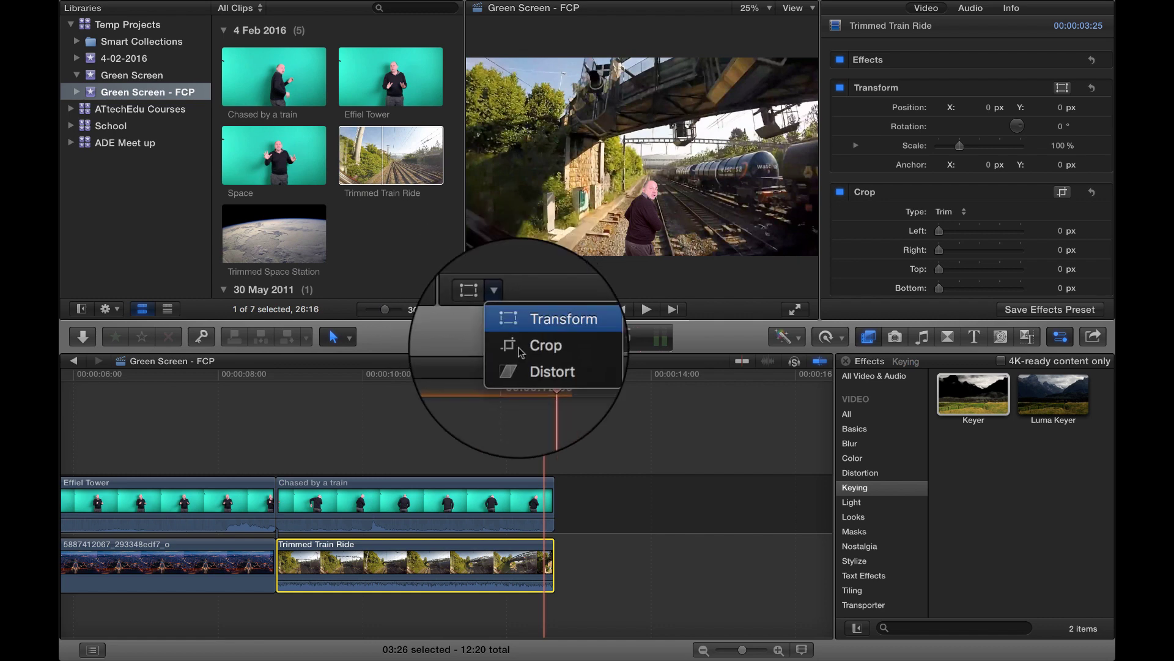
pyautogui.click(557, 350)
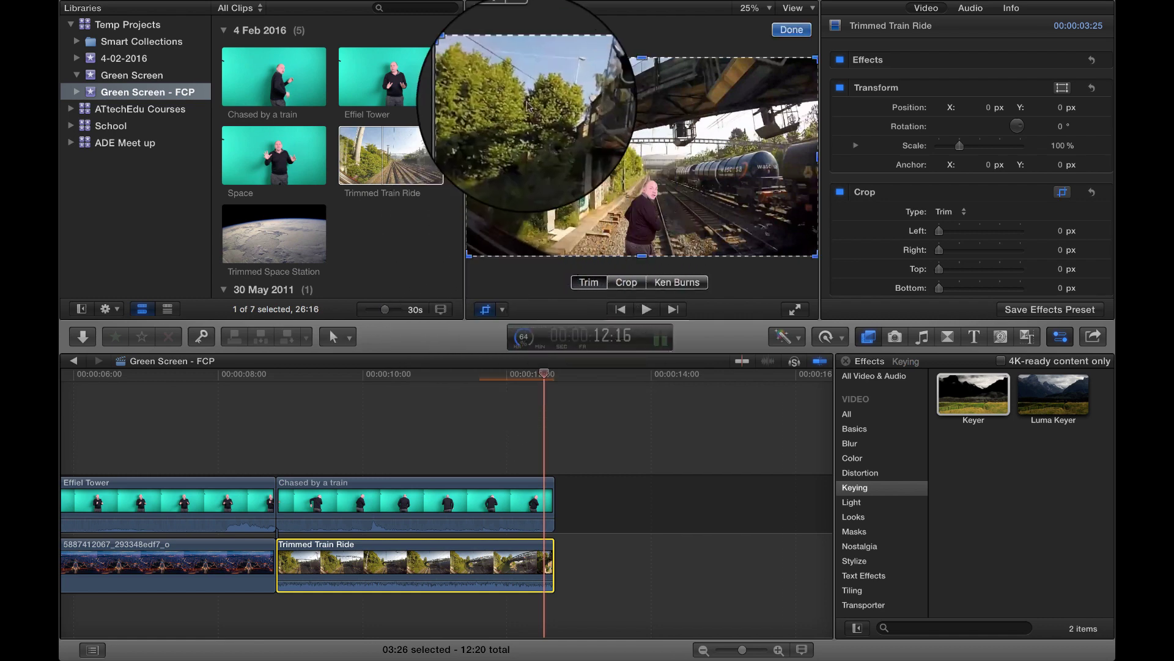
pyautogui.click(625, 283)
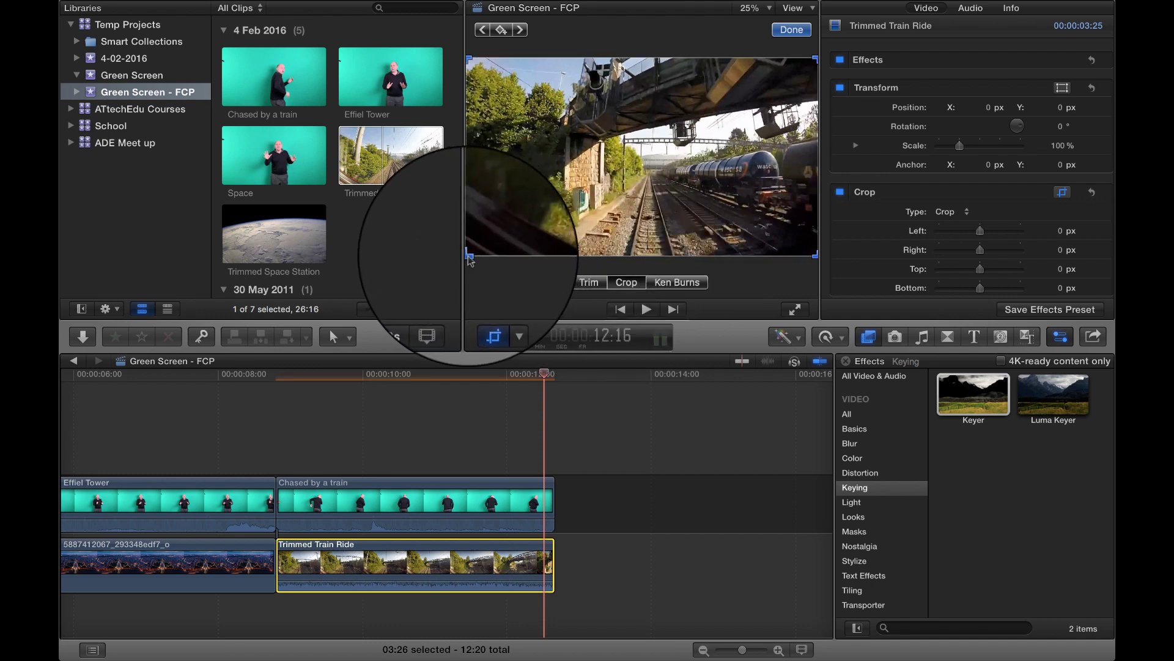
pyautogui.moveTo(470, 259); pyautogui.dragTo(528, 224)
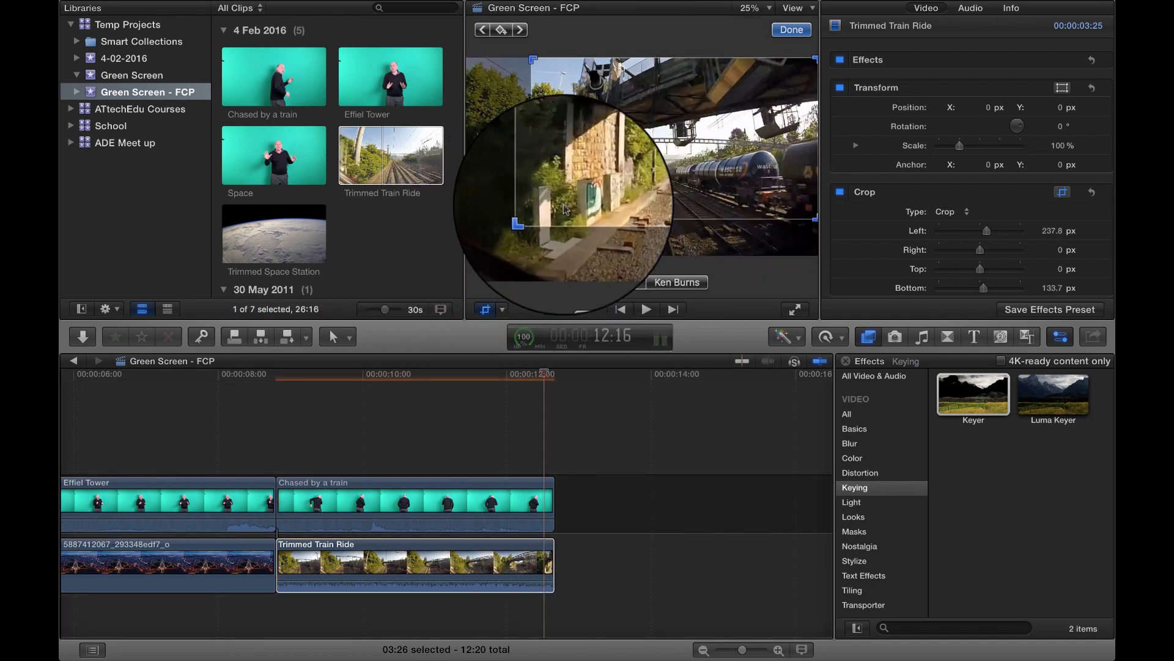
pyautogui.moveTo(697, 166); pyautogui.dragTo(687, 167)
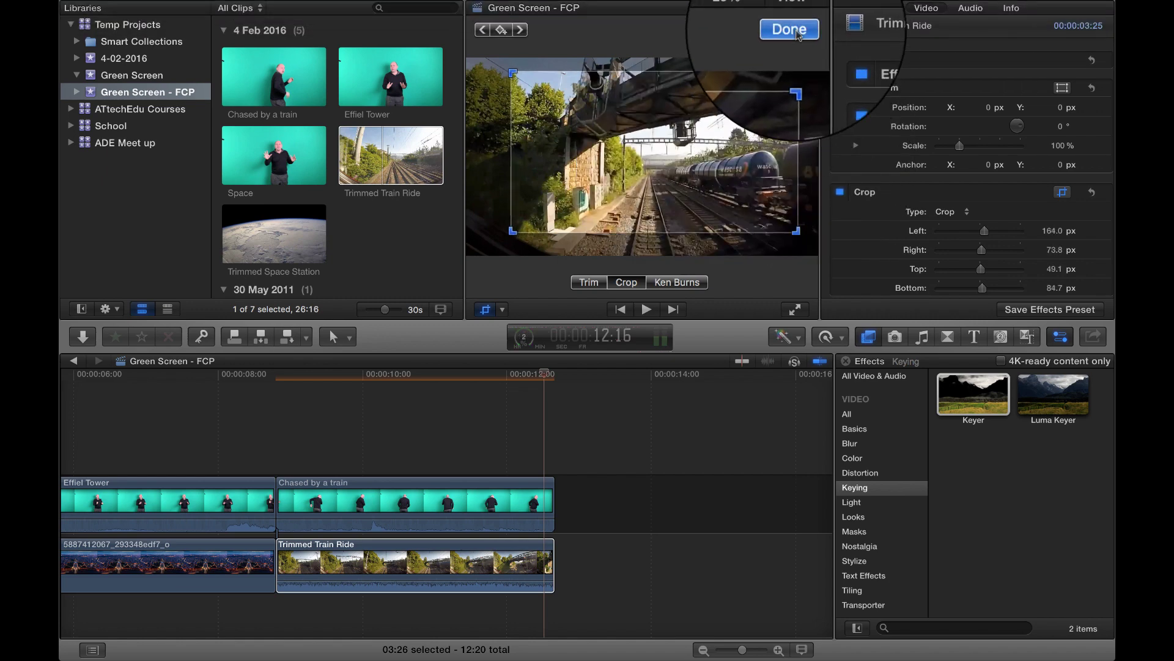
pyautogui.click(797, 35)
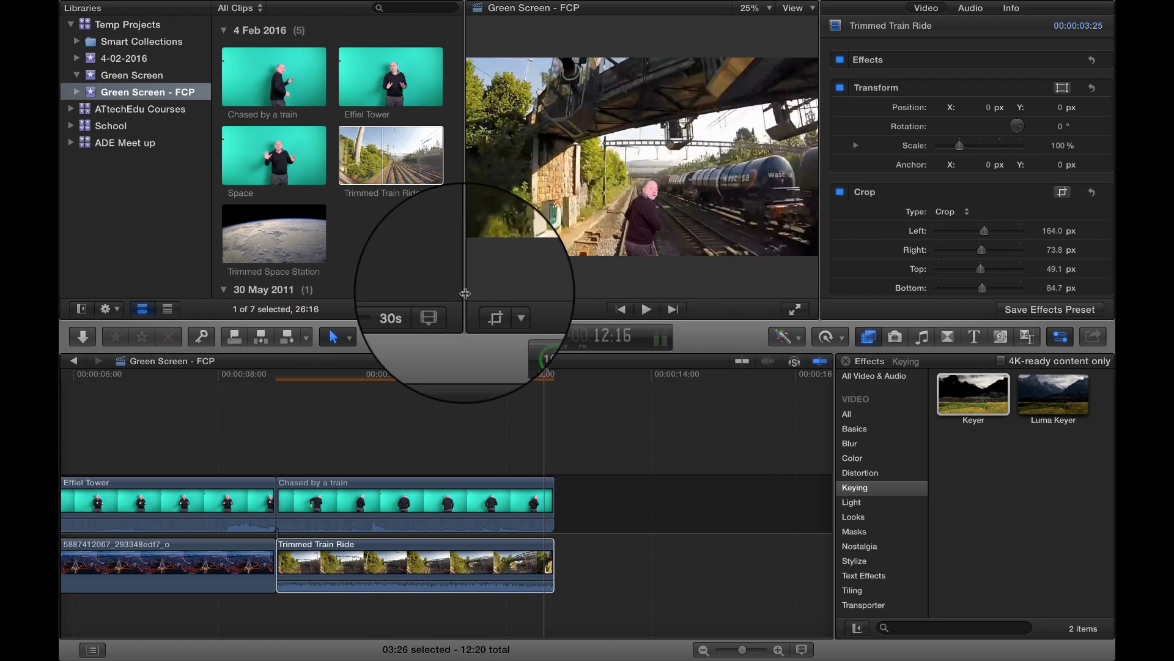
pyautogui.click(231, 374)
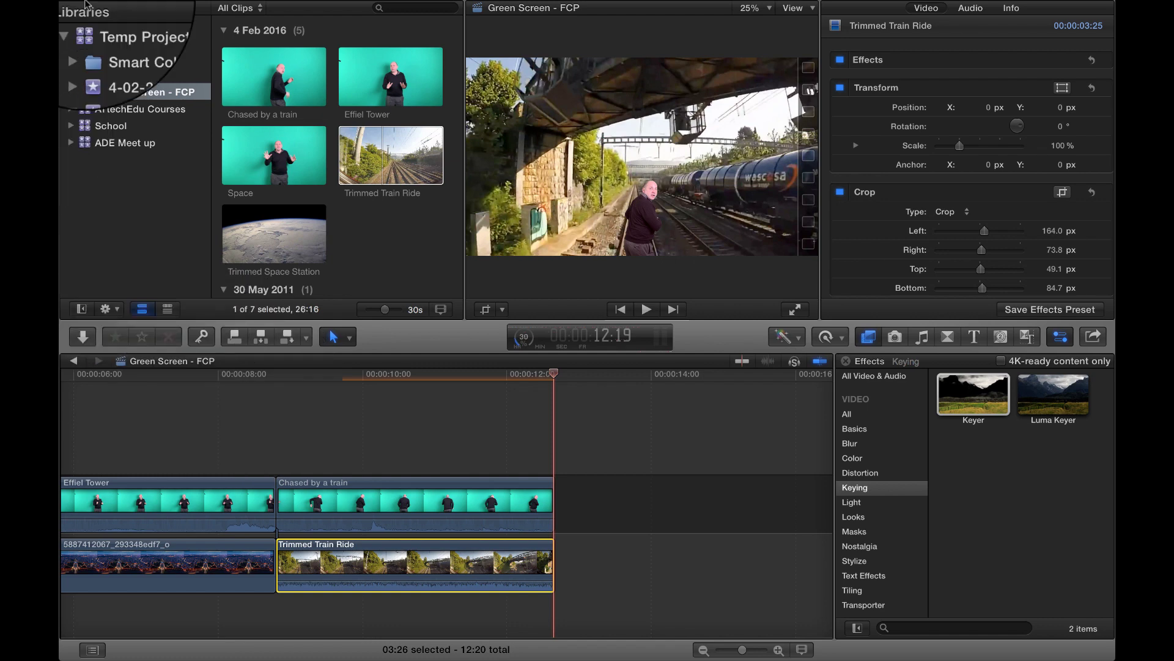
pyautogui.moveTo(147, 12)
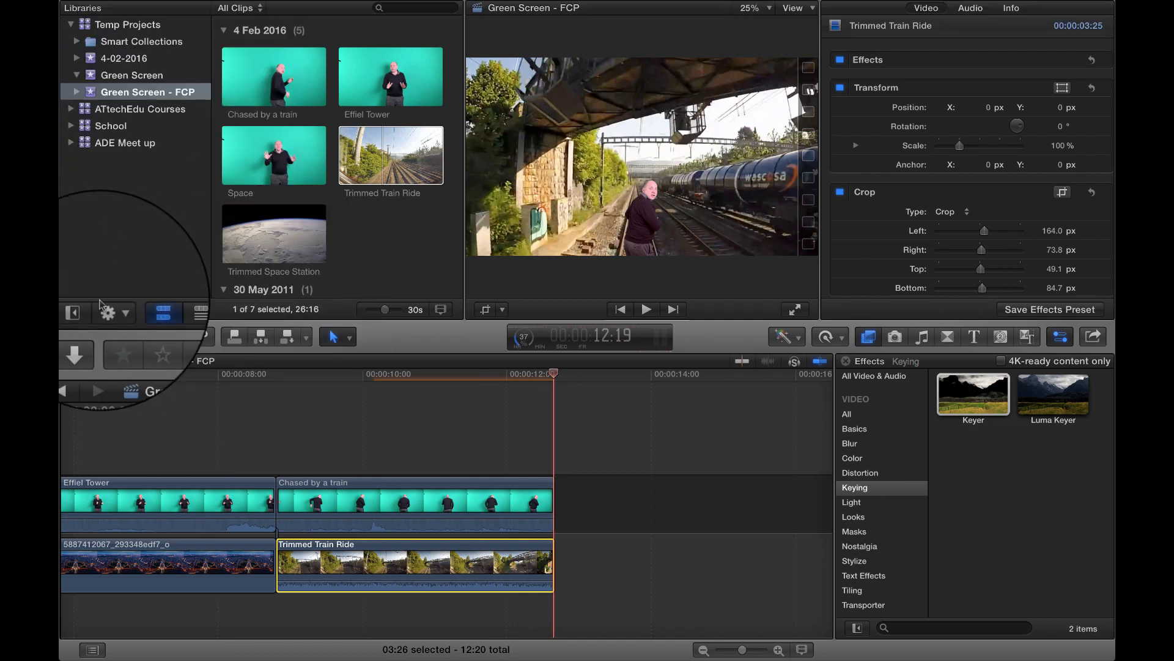